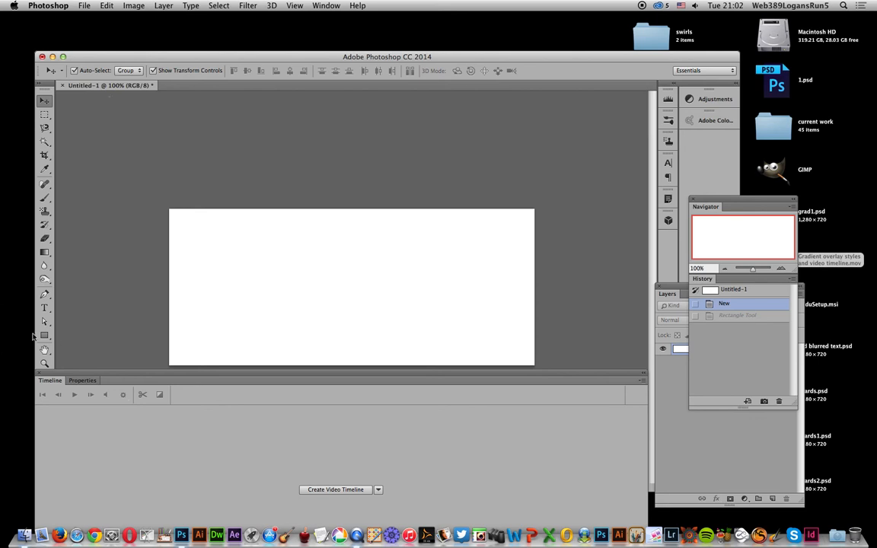
Draw a gradient-filled rectangle about 100 px wide and 300 px high at the canvas's left end, and nudge it flush with the canvas edges.
click(44, 335)
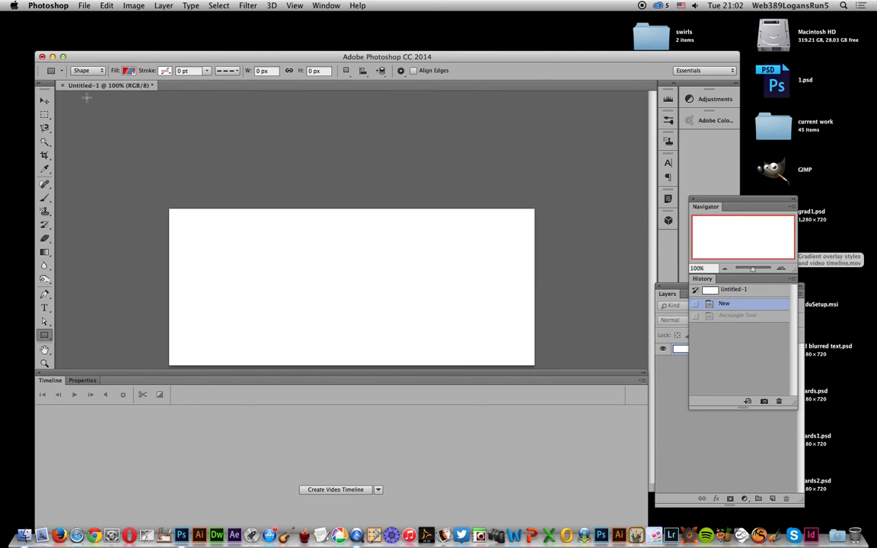
click(129, 70)
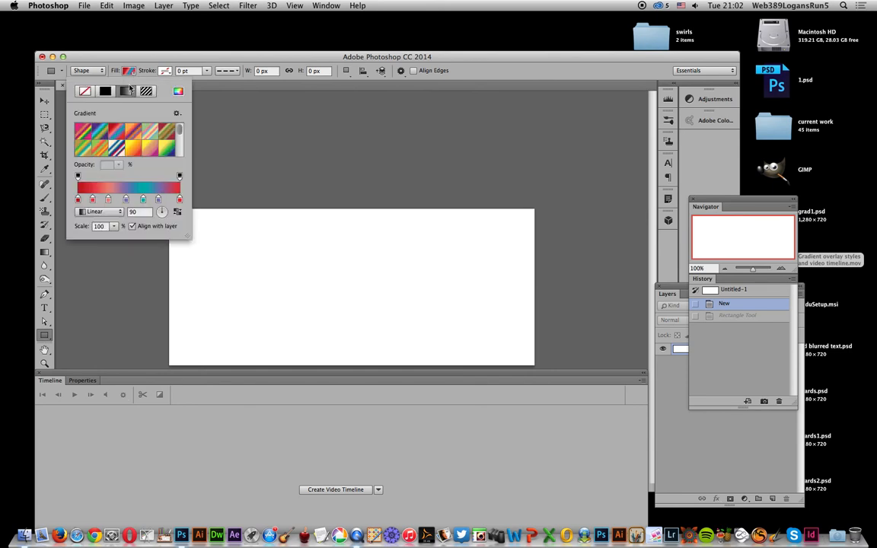
click(147, 60)
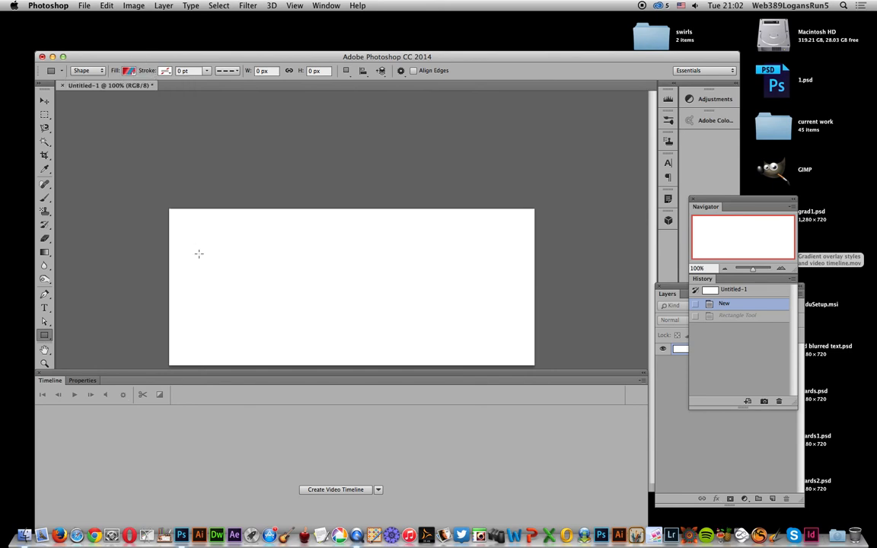
drag(169, 207, 222, 366)
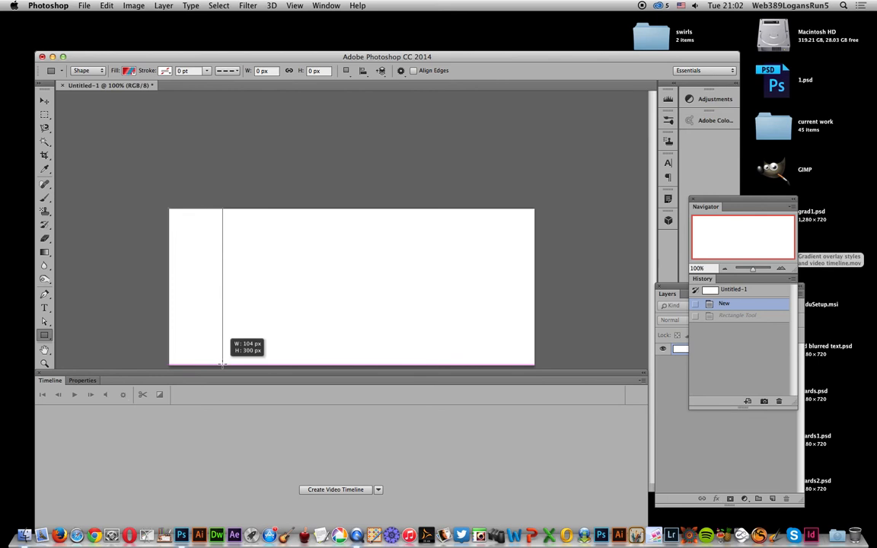
drag(222, 364, 220, 365)
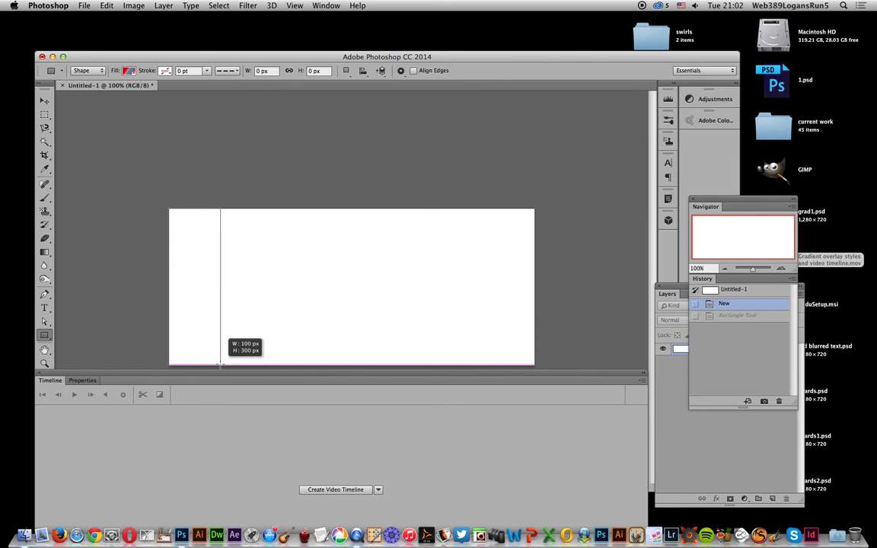
drag(220, 365, 220, 365)
click(44, 100)
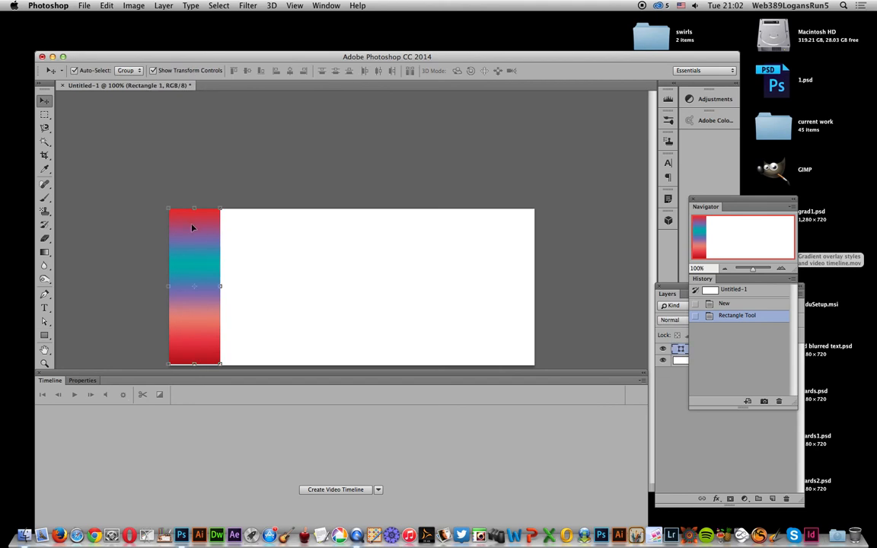
drag(192, 228, 193, 227)
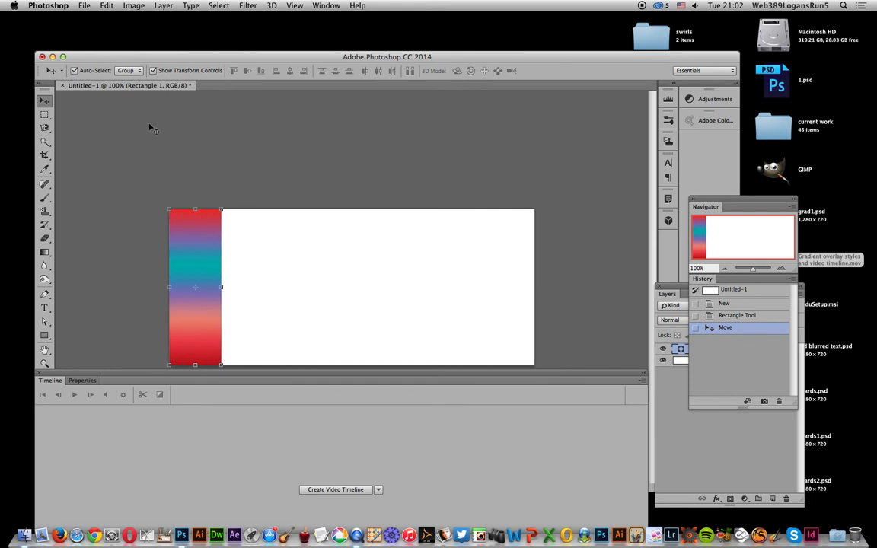
click(166, 5)
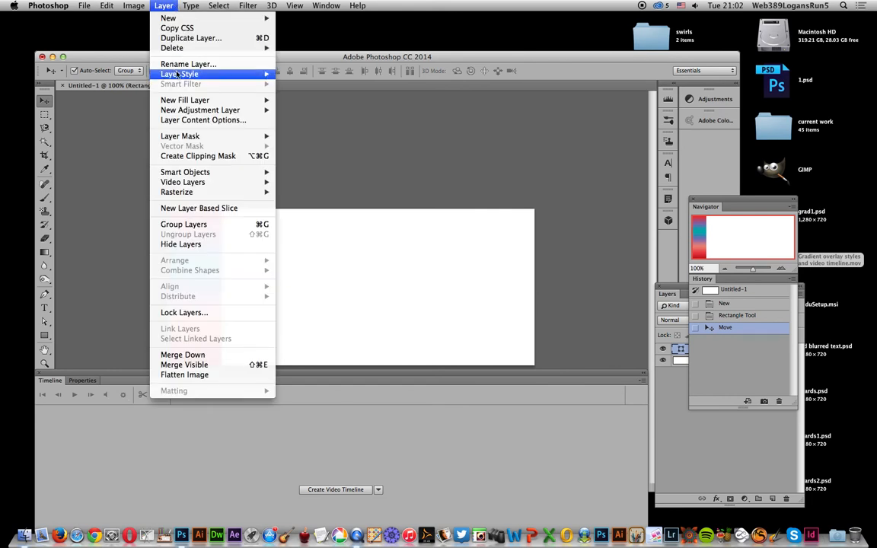
mouse_move(162, 73)
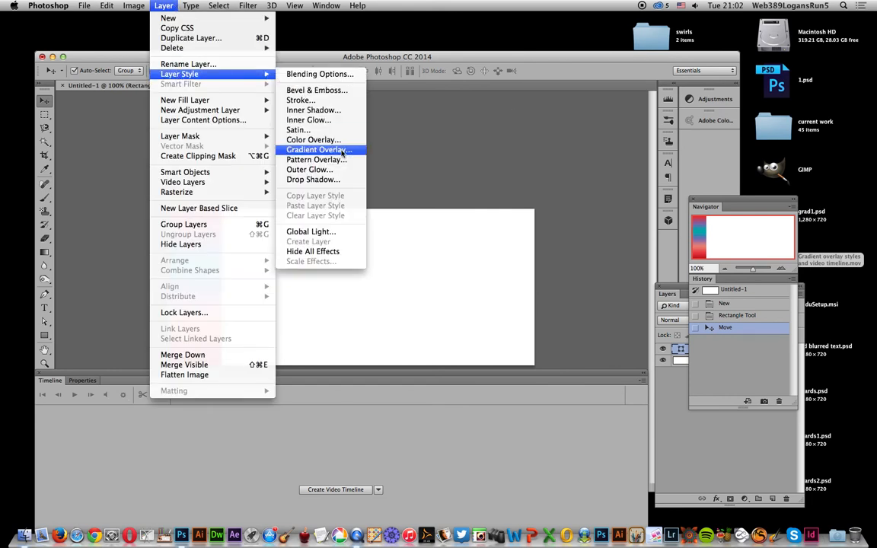
click(319, 509)
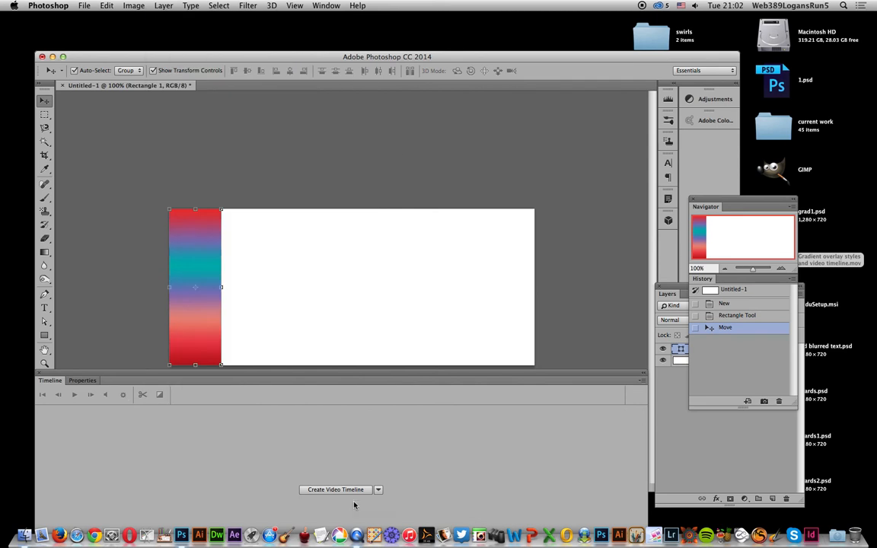
Create a video timeline and enable Style keyframing for the rectangle's layer at the start of the clip.
click(350, 492)
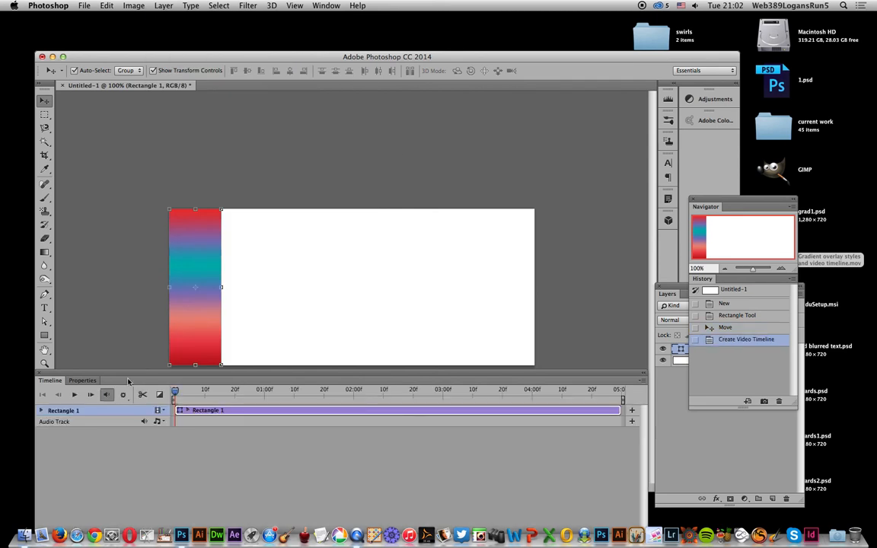
click(41, 410)
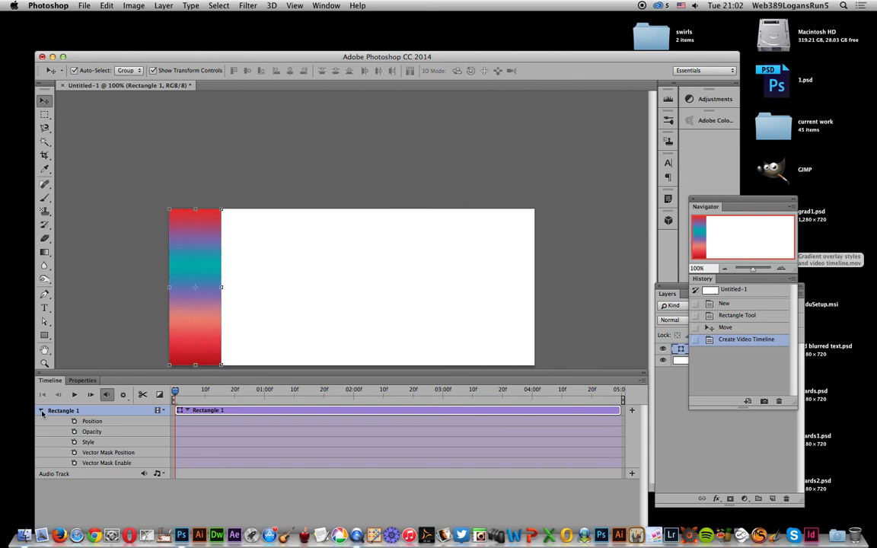
click(74, 442)
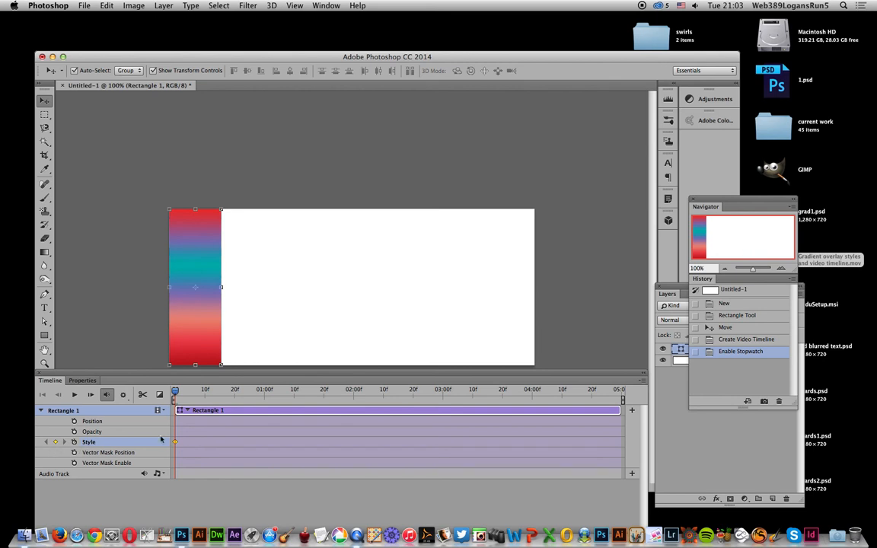
Apply a Gradient Overlay to the rectangle's layer with Linear style and an angle of -48°.
click(157, 6)
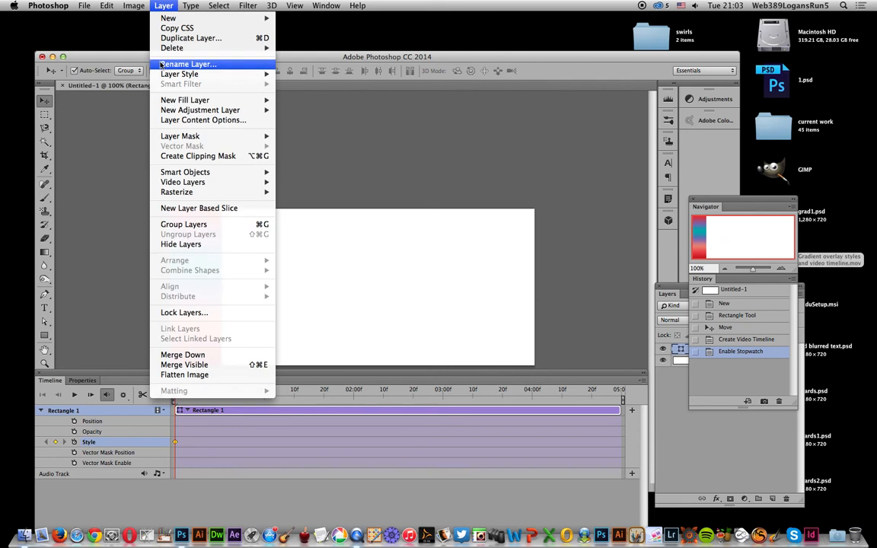
mouse_move(216, 74)
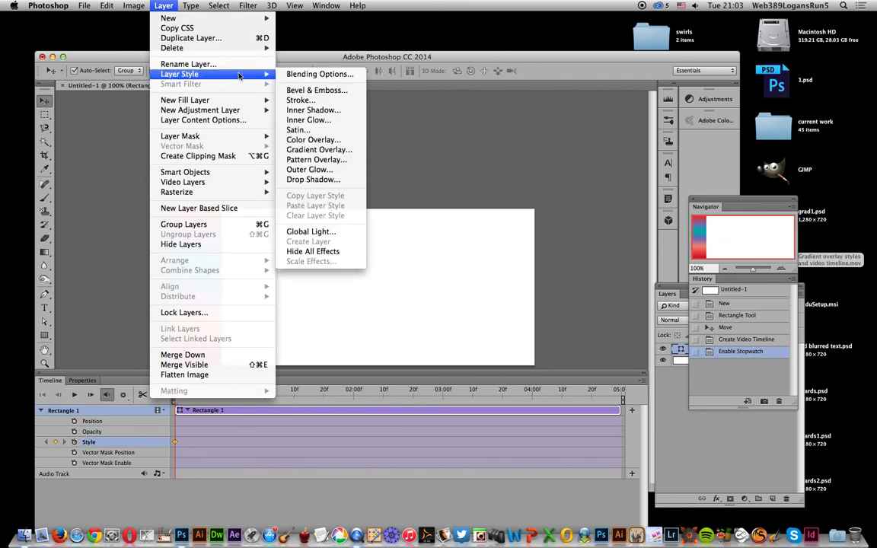
click(319, 150)
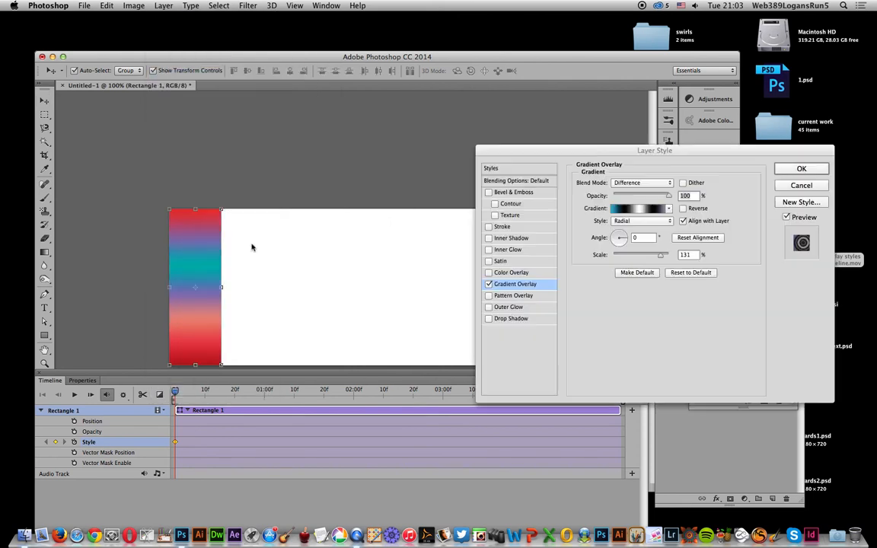
click(640, 220)
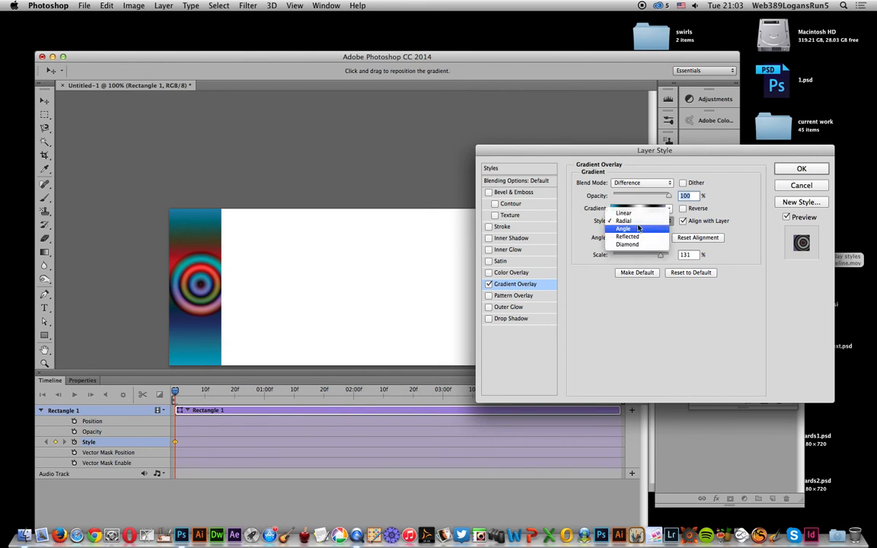
click(626, 210)
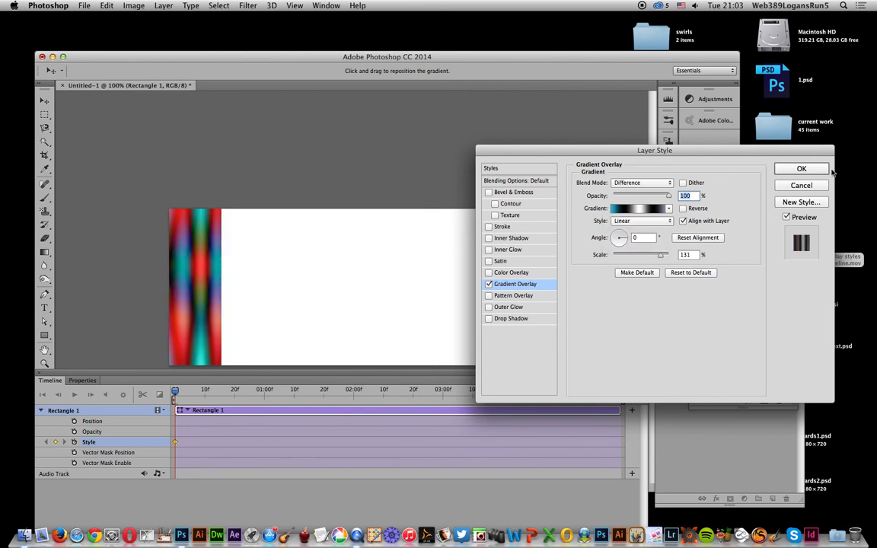
drag(615, 242, 624, 246)
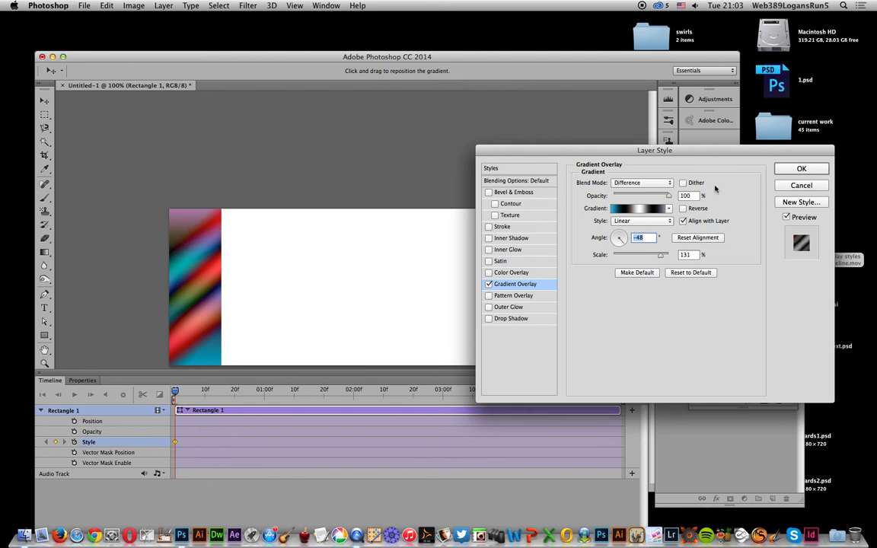
click(802, 169)
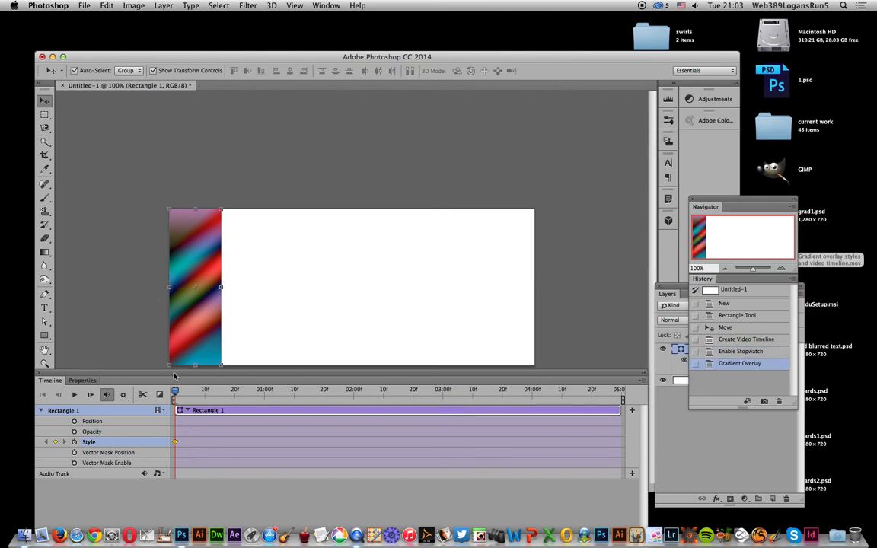
Add a second Style keyframe near the middle of the timeline, with the overlay angle at 120° and the gradient repositioned within the rectangle.
drag(176, 391, 393, 397)
click(163, 6)
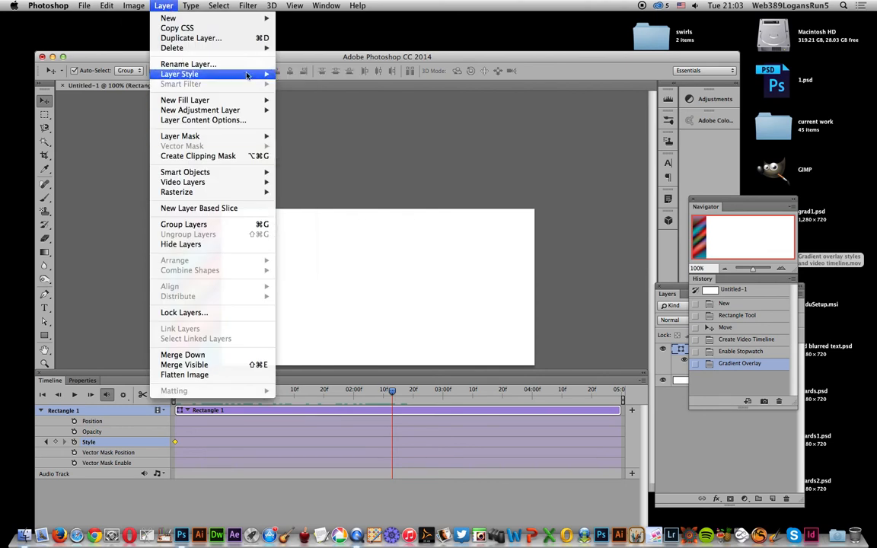
mouse_move(228, 74)
click(320, 150)
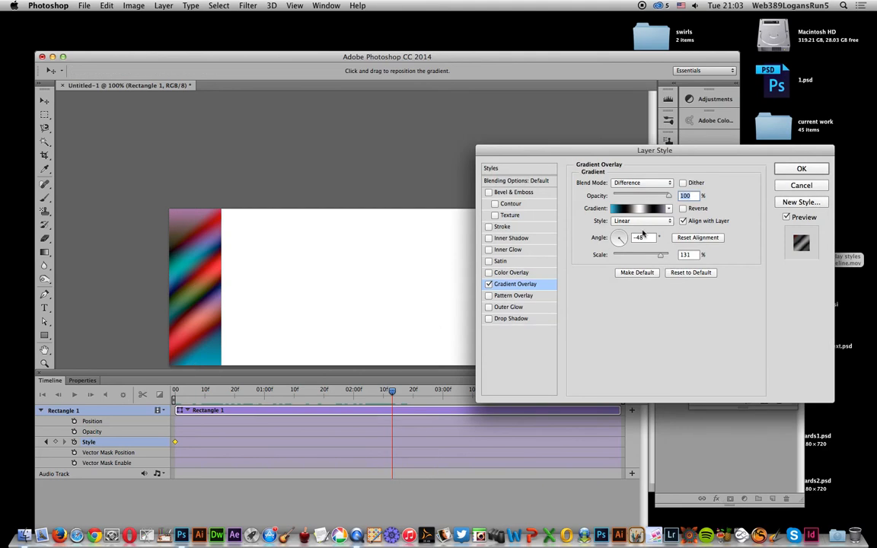
drag(623, 232, 615, 232)
drag(438, 245, 200, 226)
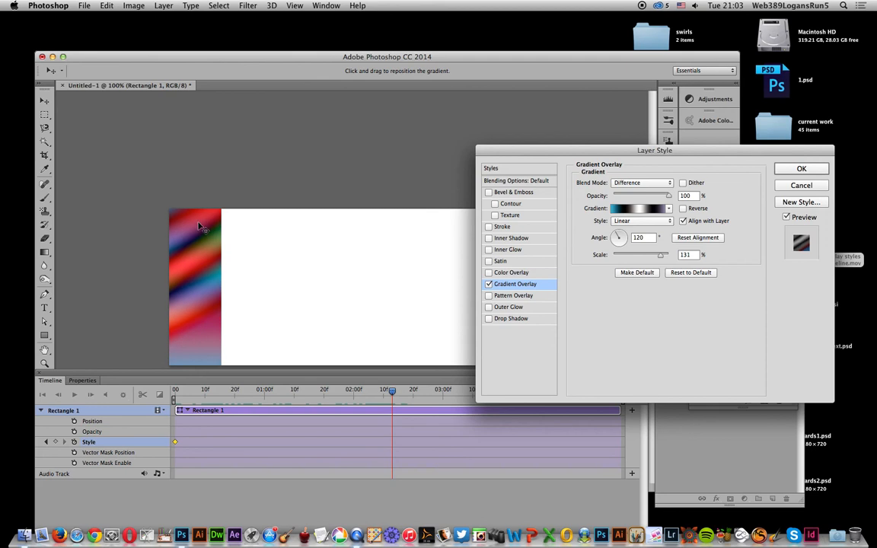
click(801, 169)
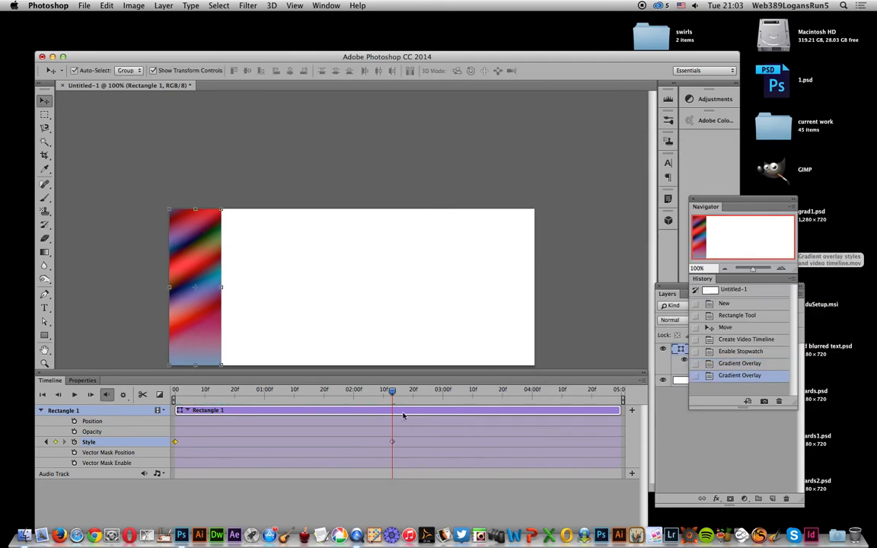
Add a third Style keyframe near the timeline's end, with the overlay angle at 45° and the gradient shifted downward within the rectangle.
drag(395, 394, 617, 387)
click(163, 5)
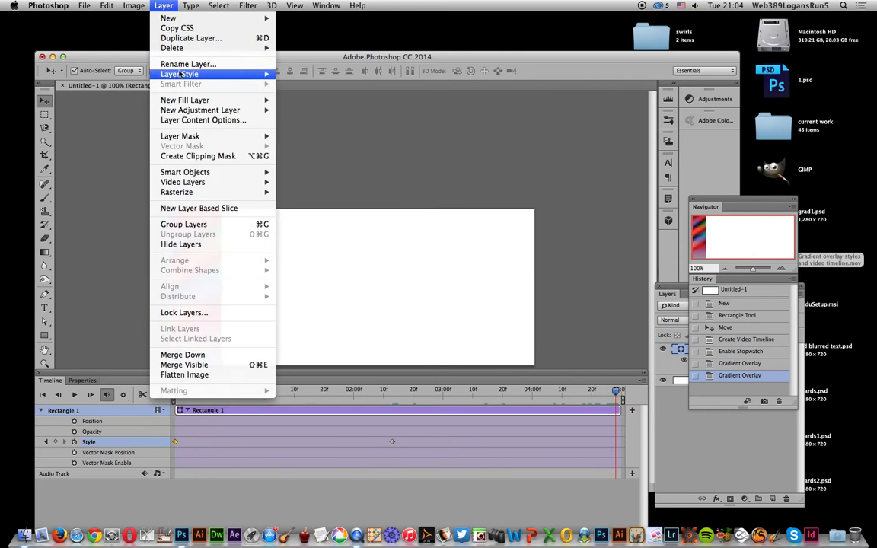
mouse_move(183, 74)
click(319, 151)
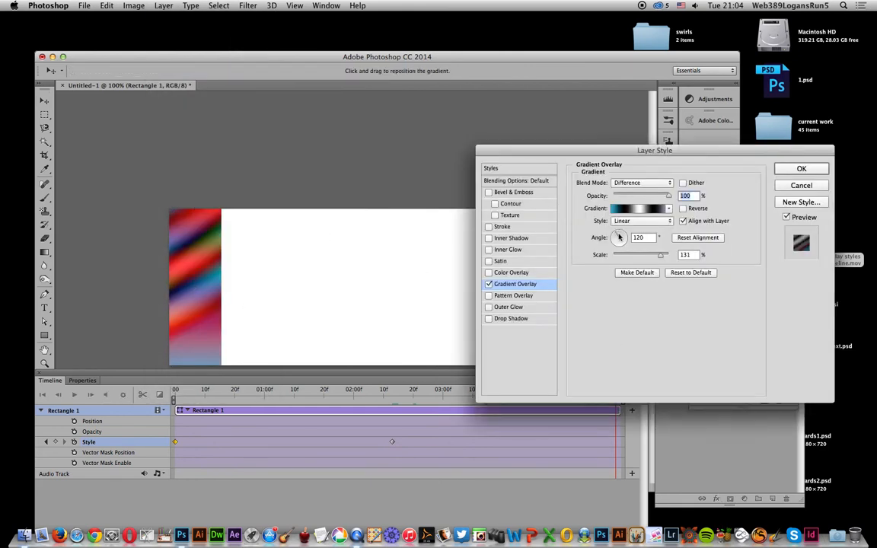
drag(619, 236, 624, 233)
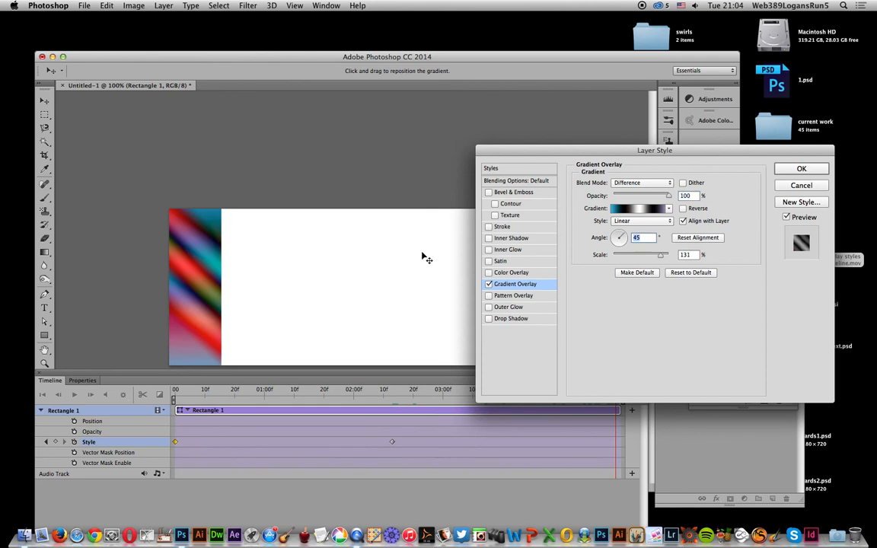
drag(175, 242, 173, 305)
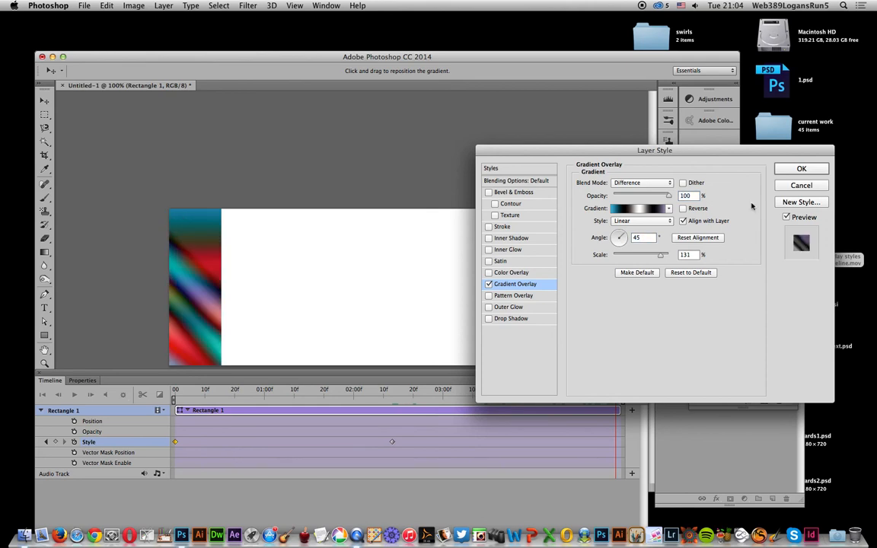
click(814, 171)
Preview the gradient animation along the timeline and return the playhead to the start.
drag(607, 393, 199, 391)
key(space)
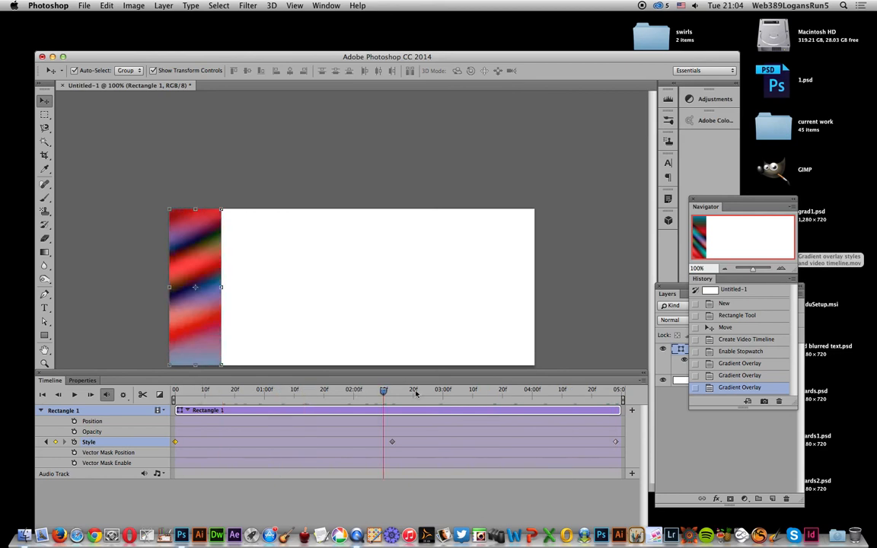
drag(427, 393, 170, 381)
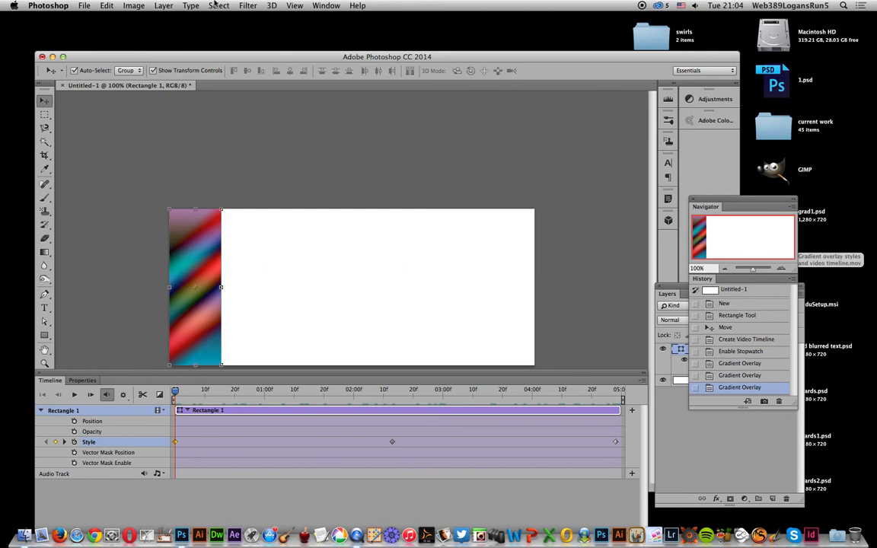
Convert the animated rectangle layer to a smart object.
click(165, 6)
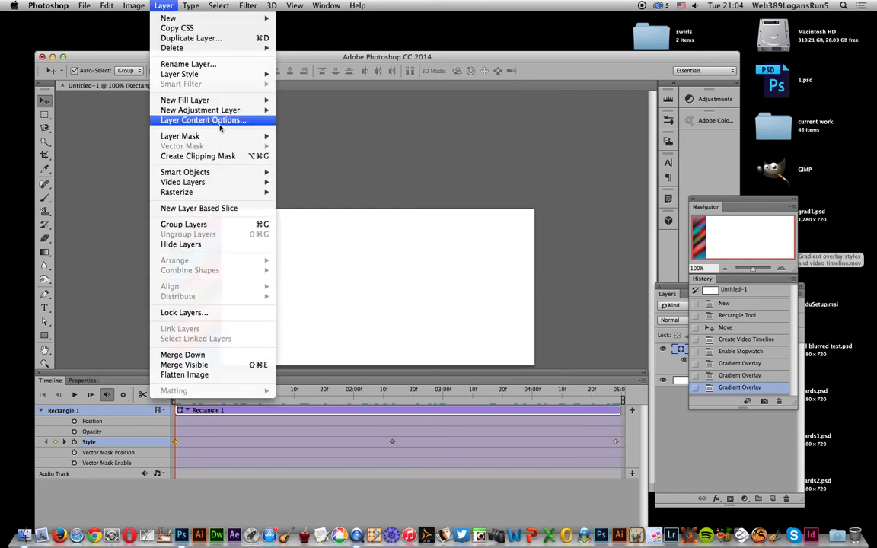
mouse_move(186, 173)
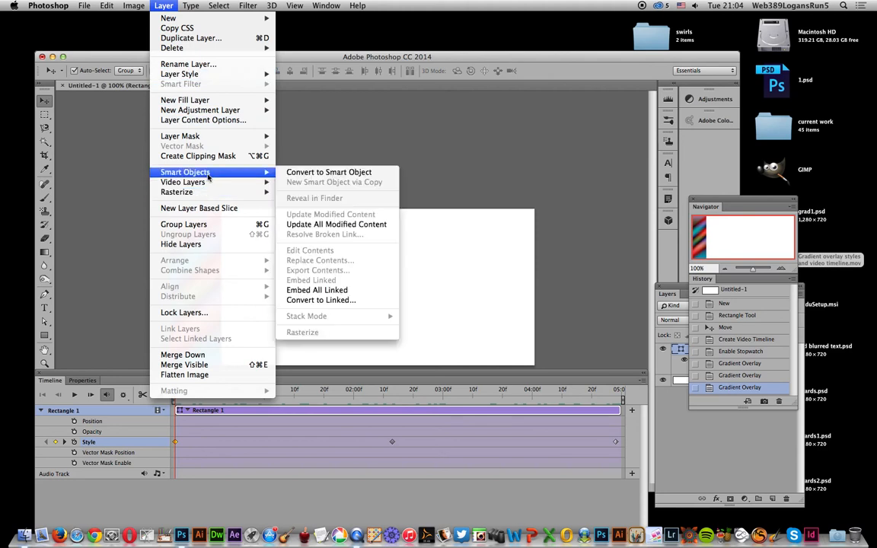
click(312, 174)
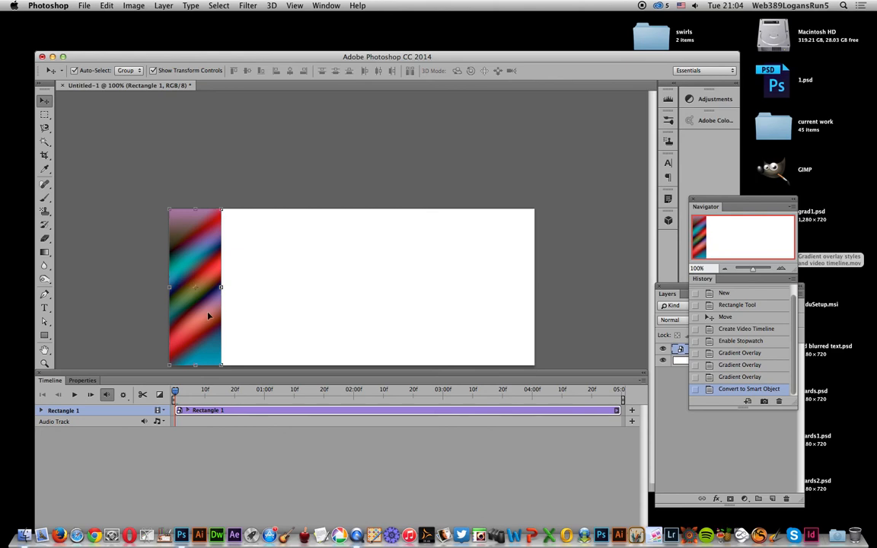
click(133, 5)
mouse_move(153, 6)
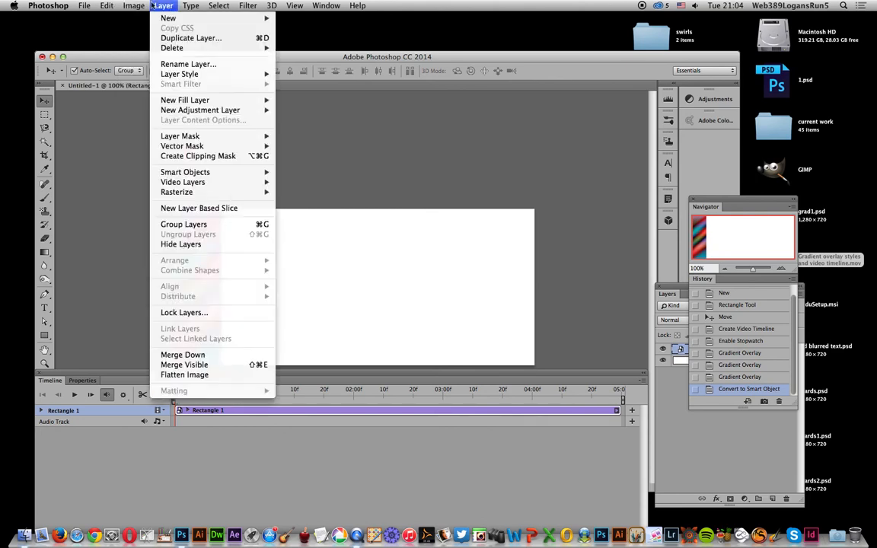
mouse_move(107, 6)
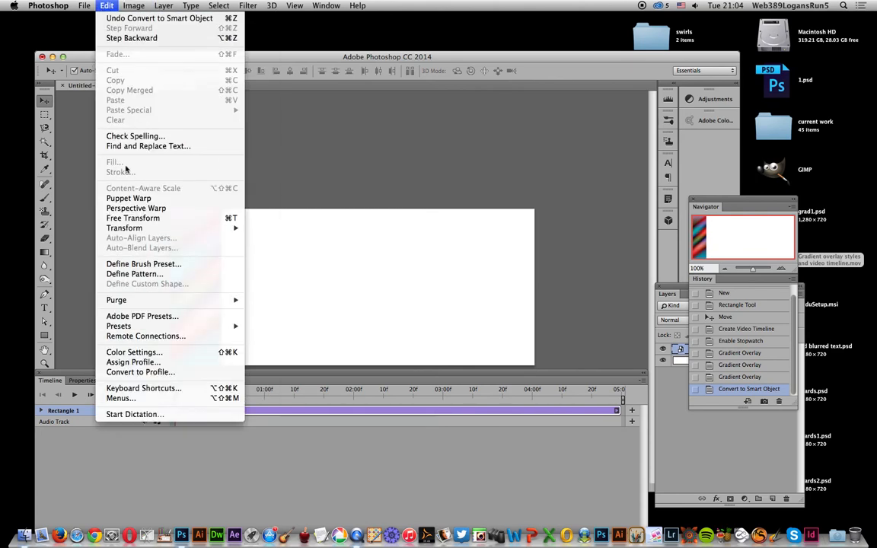
mouse_move(132, 231)
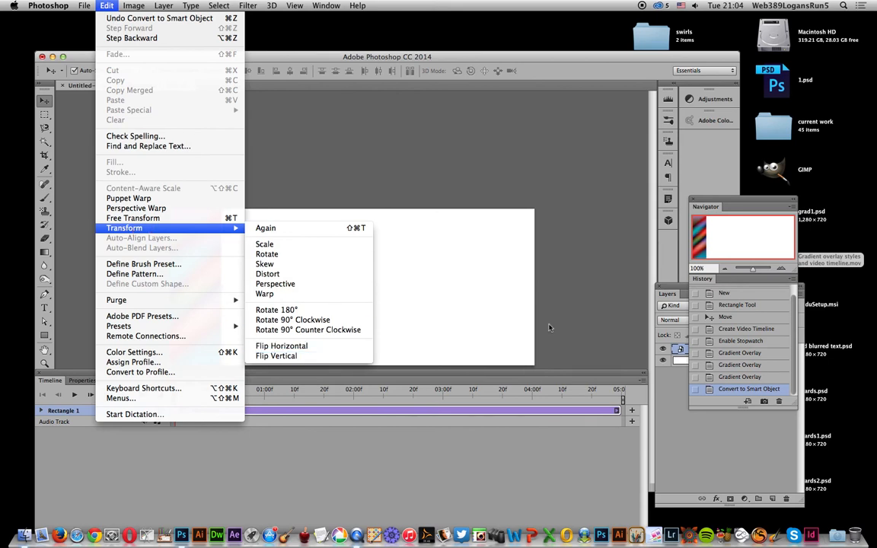
click(521, 309)
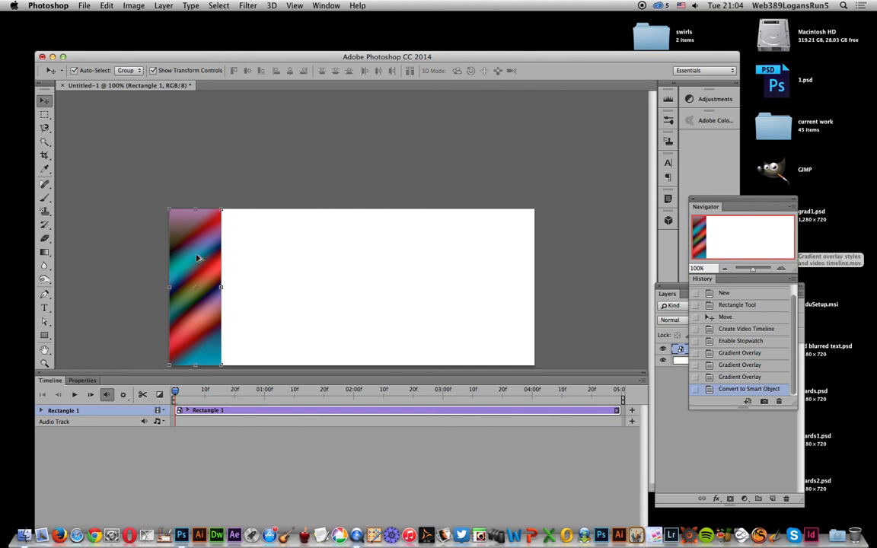
Place six copies of the animated gradient rectangle side by side to fill the canvas width, briefly playing the timeline after the first two.
drag(196, 258, 294, 257)
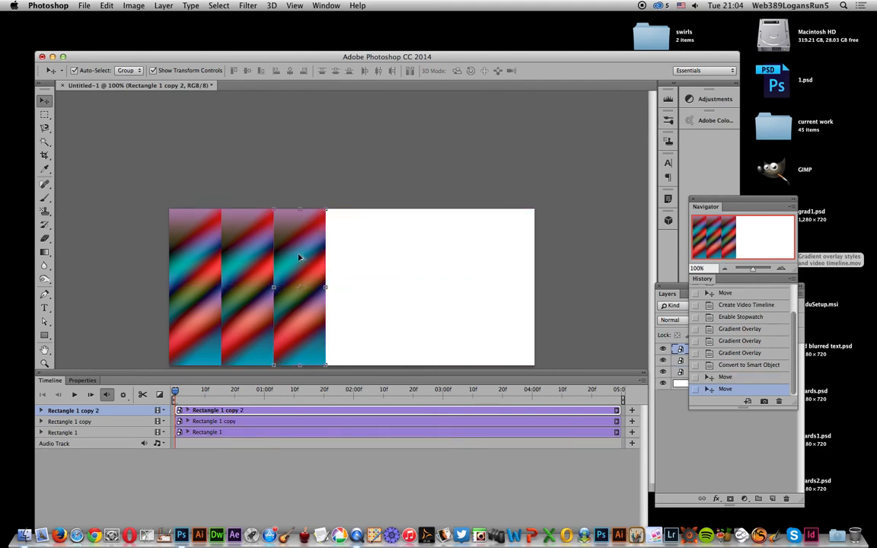
click(73, 396)
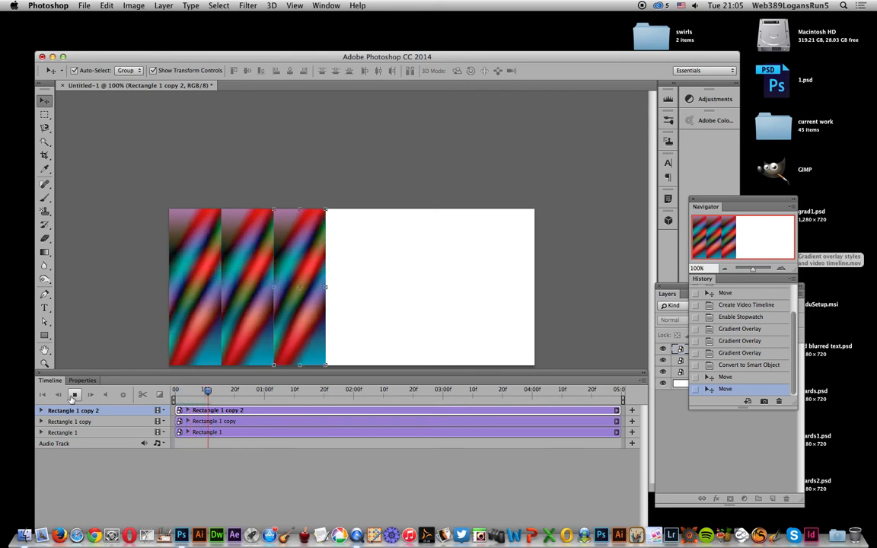
click(74, 396)
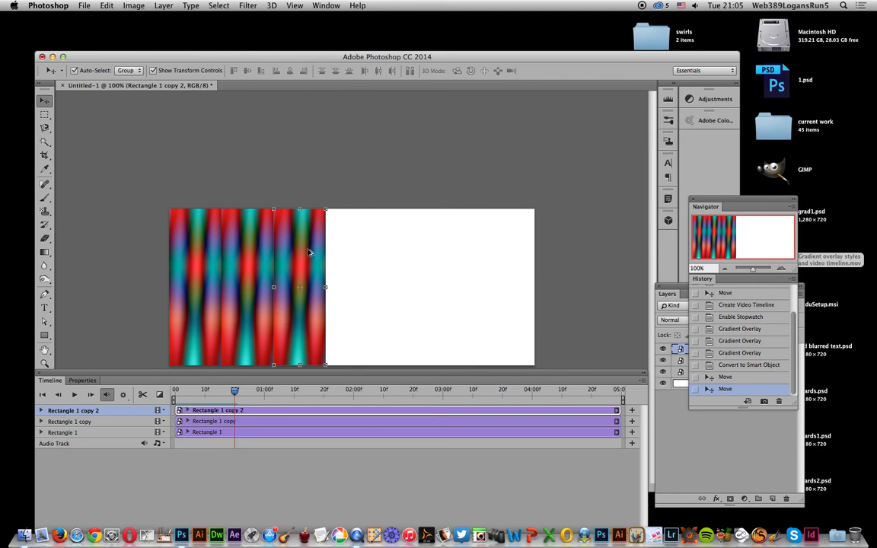
drag(319, 253, 509, 246)
click(218, 187)
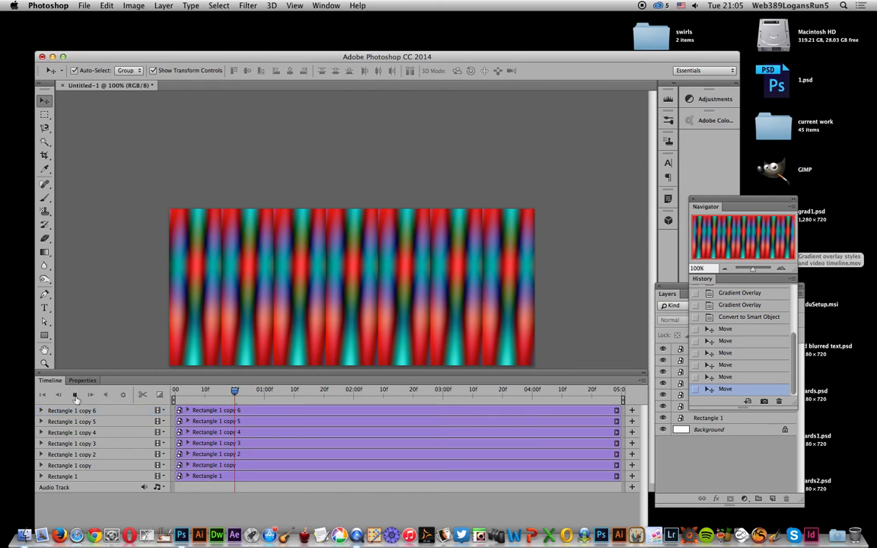
Play the animation of all the side-by-side rectangles, stop it and return the playhead to the start.
click(74, 394)
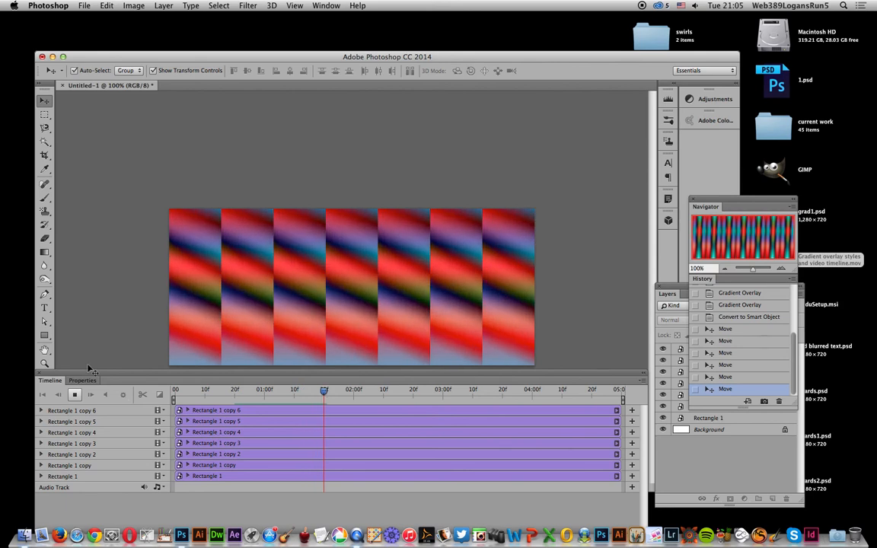
key(space)
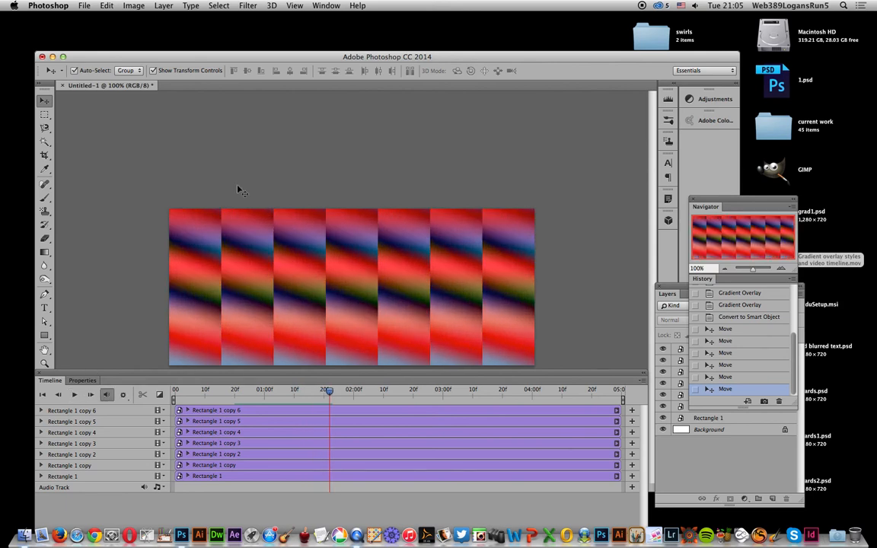
drag(329, 392, 176, 392)
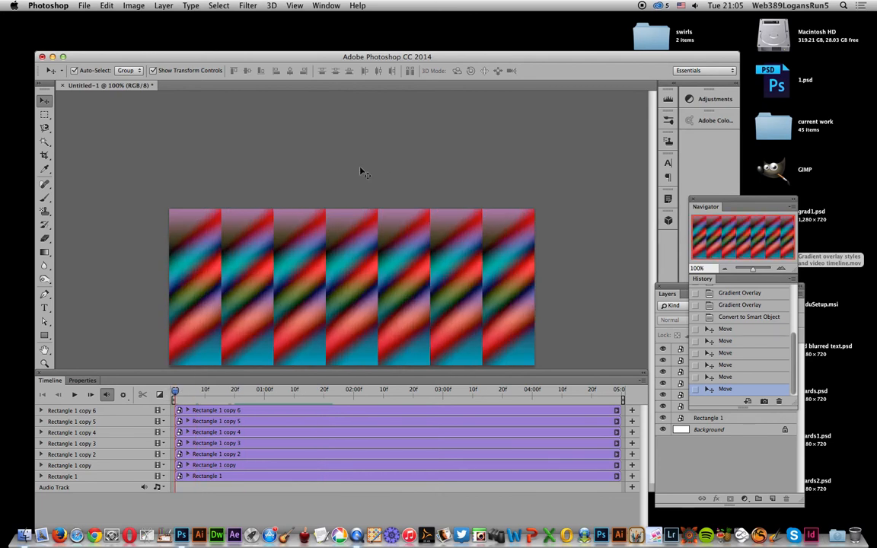
Flip the second, fourth and sixth gradient rectangles horizontally so that neighbouring strips mirror each other in a zigzag pattern.
click(262, 243)
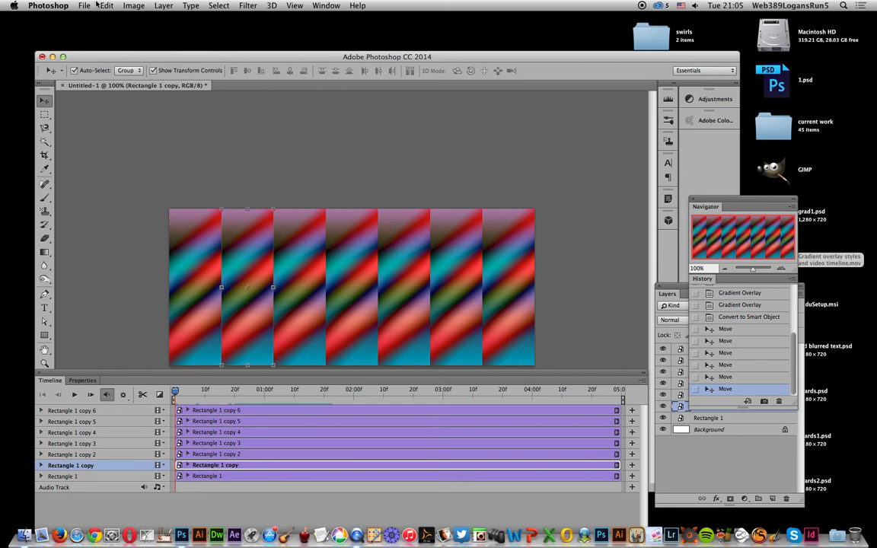
click(107, 5)
mouse_move(128, 227)
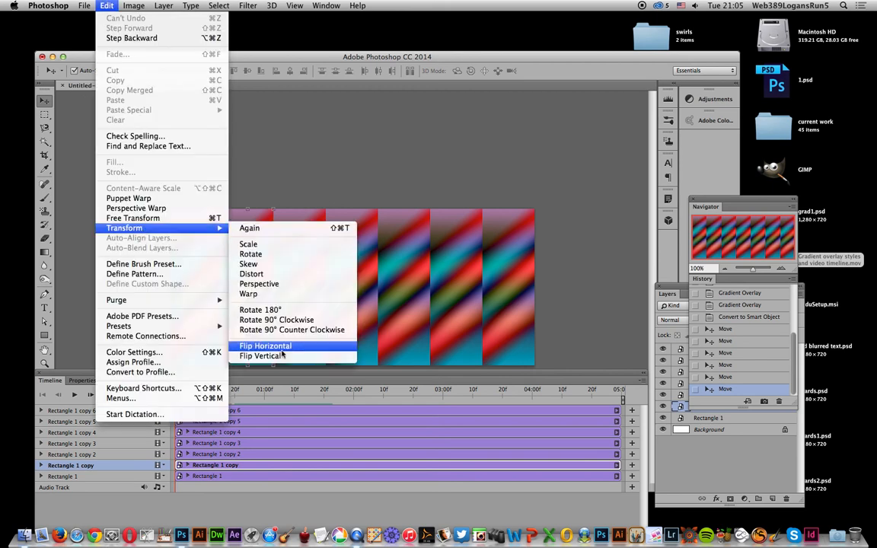
click(284, 347)
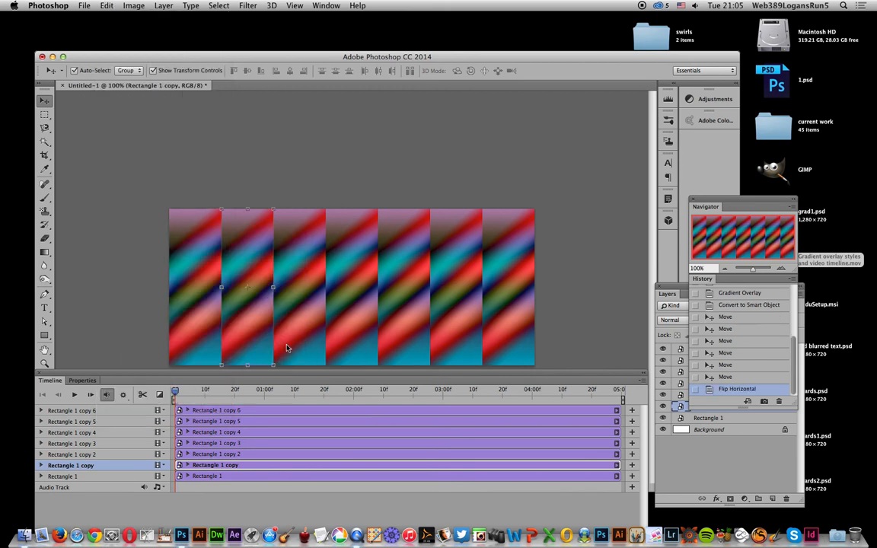
click(341, 299)
click(107, 6)
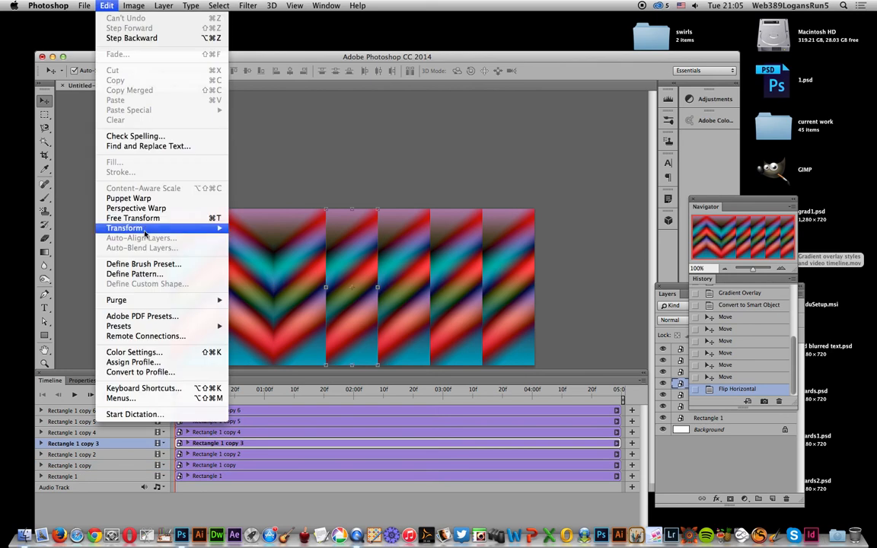
mouse_move(128, 228)
click(265, 346)
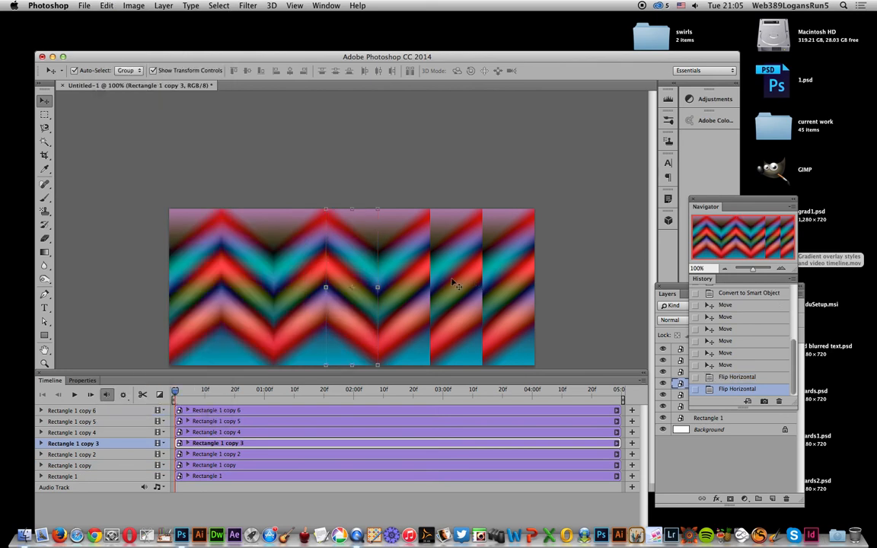
click(455, 284)
click(106, 5)
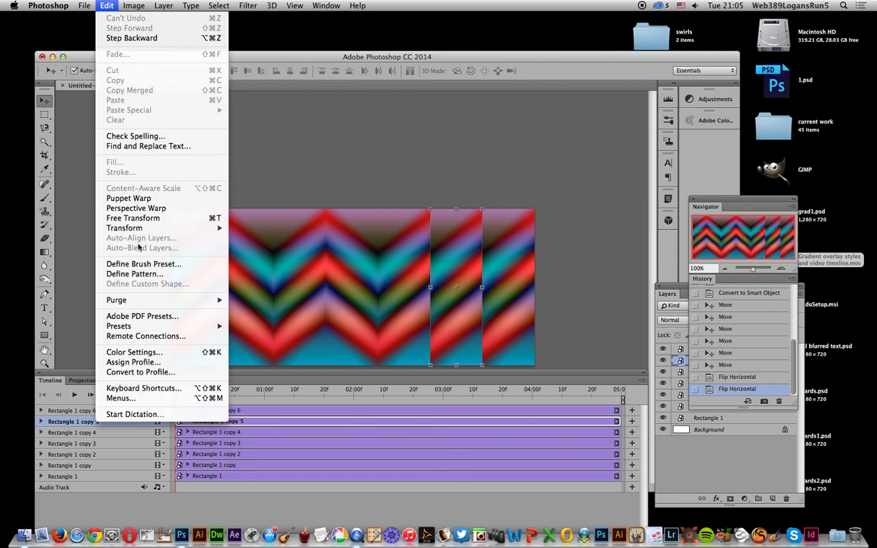
mouse_move(142, 228)
click(267, 355)
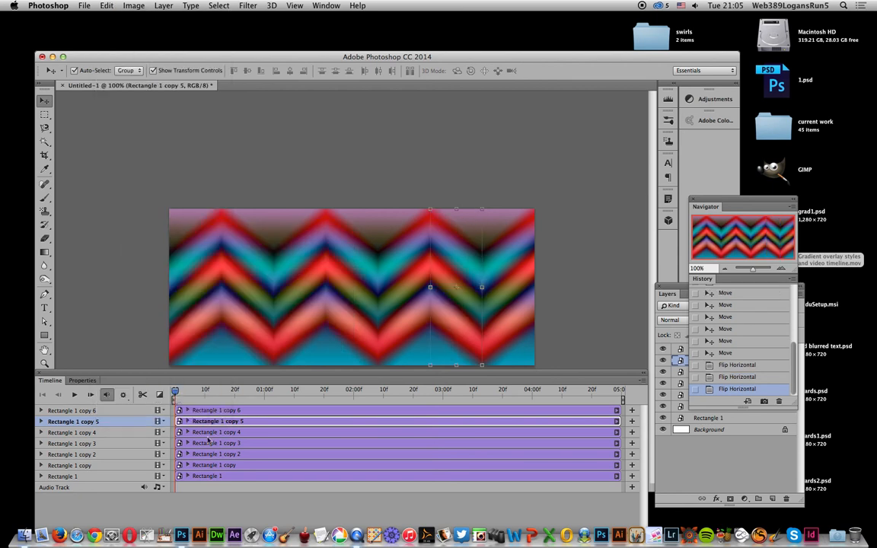
Preview the mirrored zigzag animation by scrubbing the timeline to about 02:00 and playing it.
drag(178, 393, 330, 395)
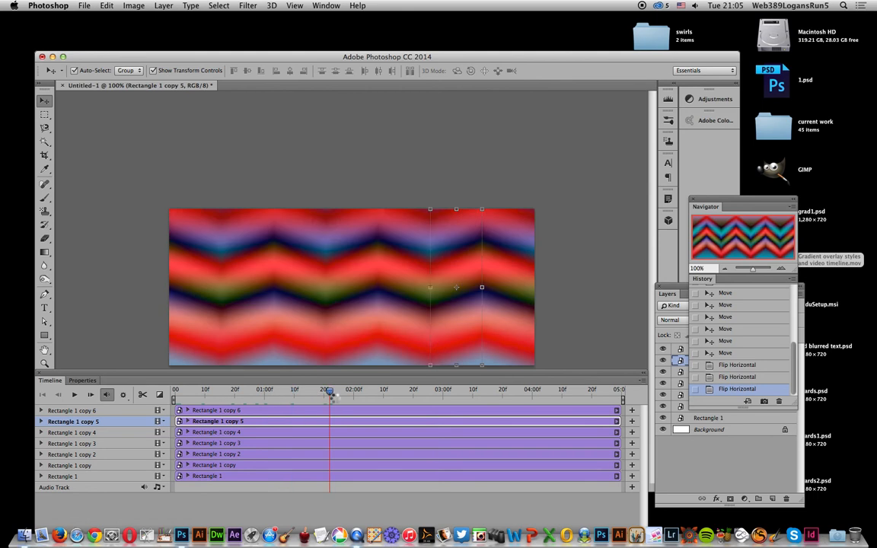
click(74, 393)
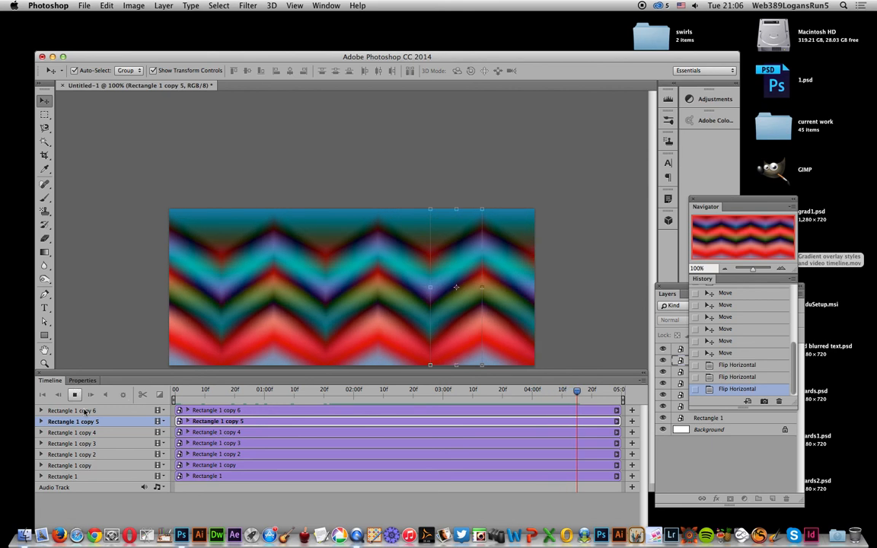
click(75, 394)
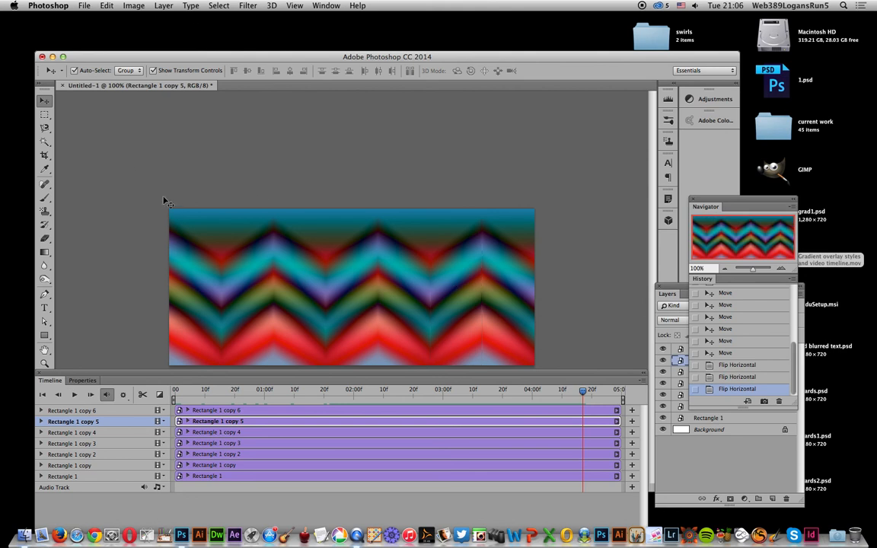
Select all seven gradient rectangles on the canvas and convert them into a single smart object.
drag(135, 187, 547, 374)
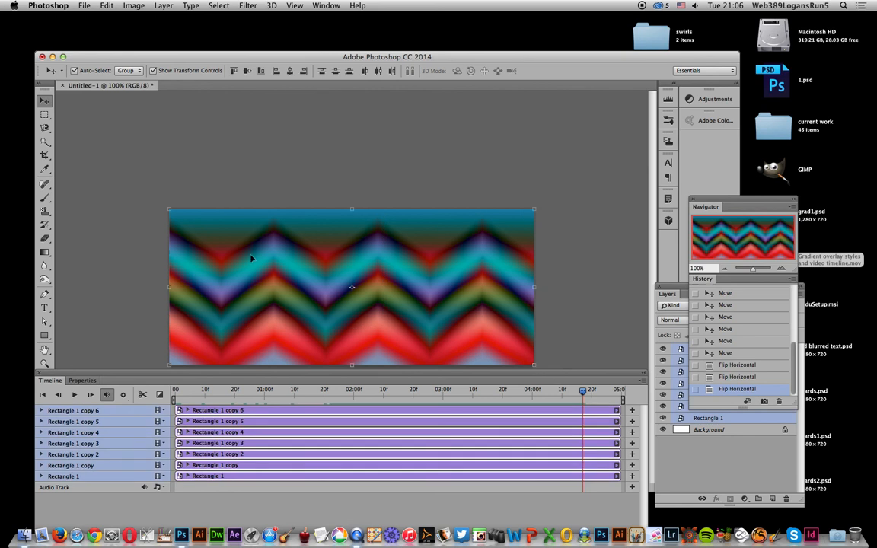
click(188, 6)
mouse_move(164, 6)
mouse_move(196, 174)
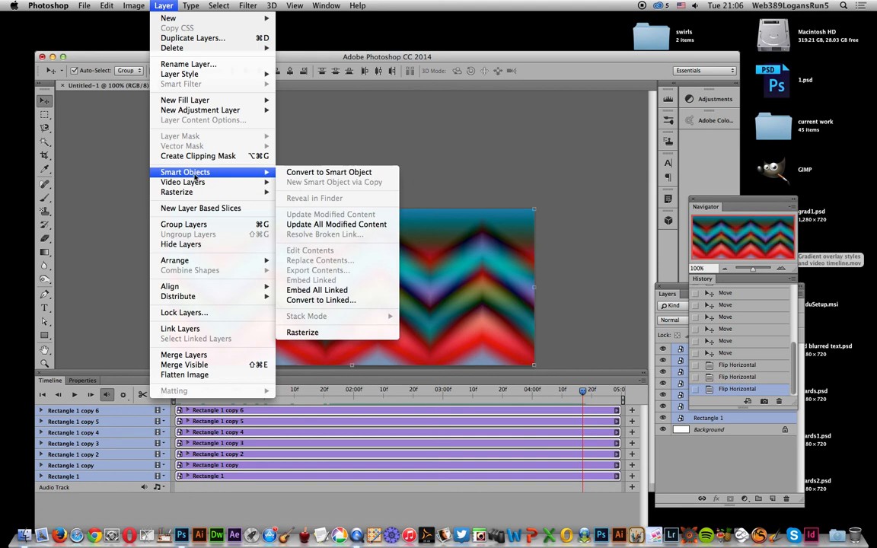
click(329, 172)
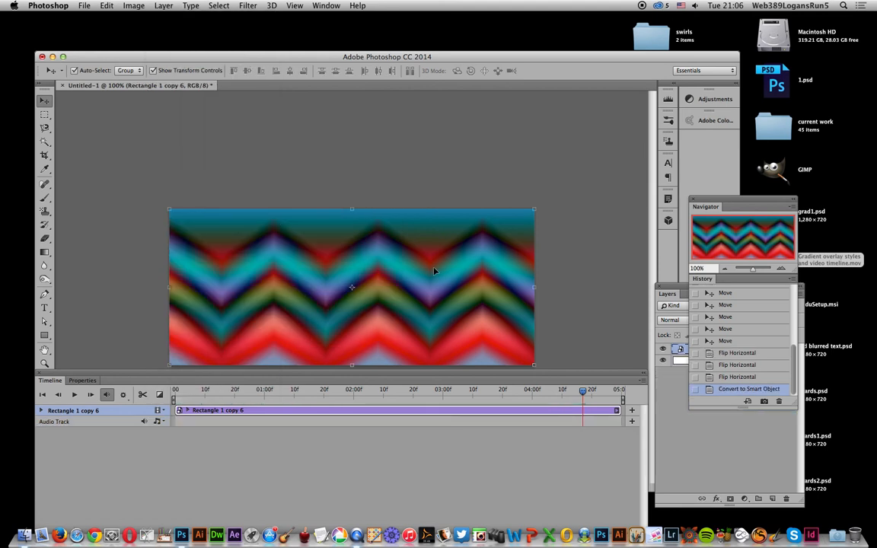
Play the combined smart object's animation briefly, stop it and deselect the layer.
click(74, 394)
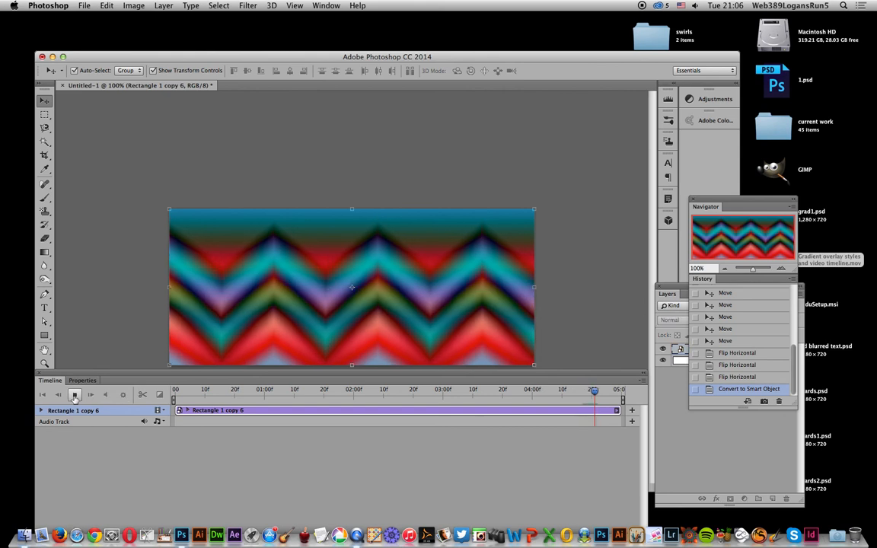
click(74, 394)
click(206, 179)
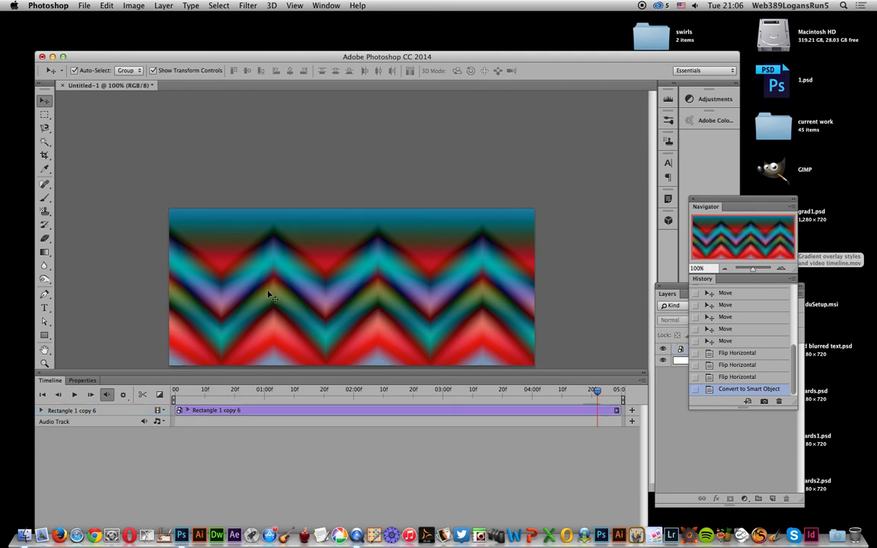
Duplicate the combined zigzag smart object layer within the Untitled-1 document.
click(271, 296)
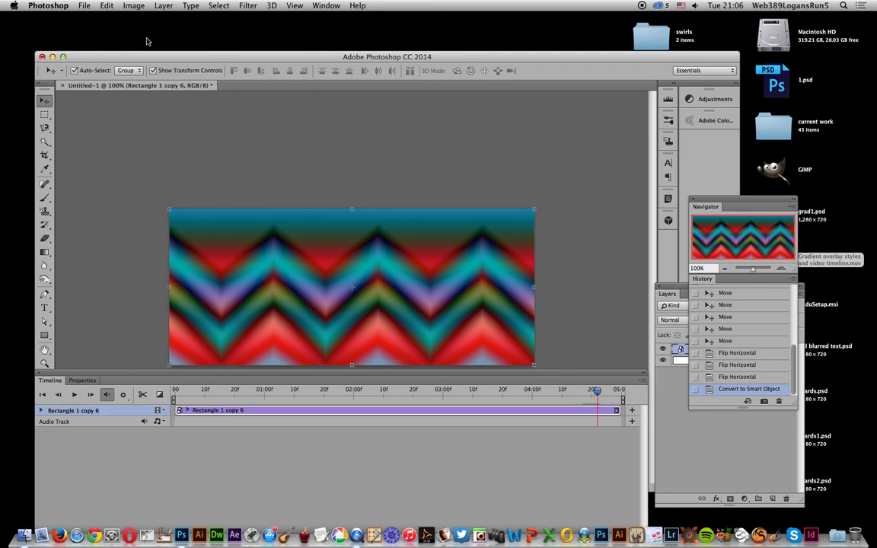
click(165, 7)
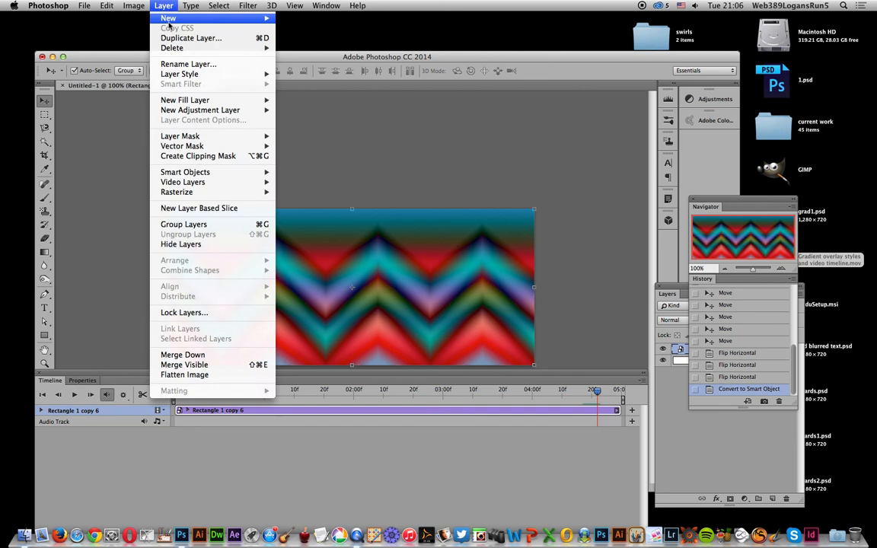
click(528, 218)
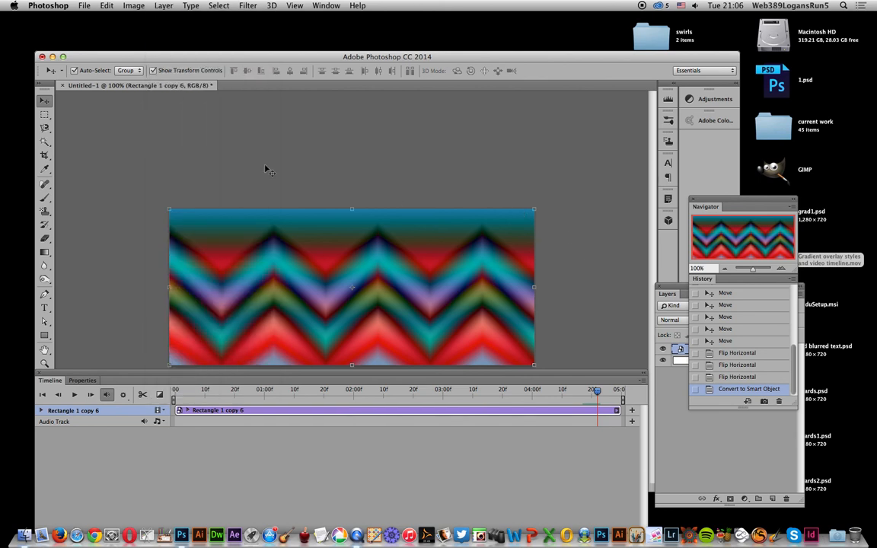
click(166, 6)
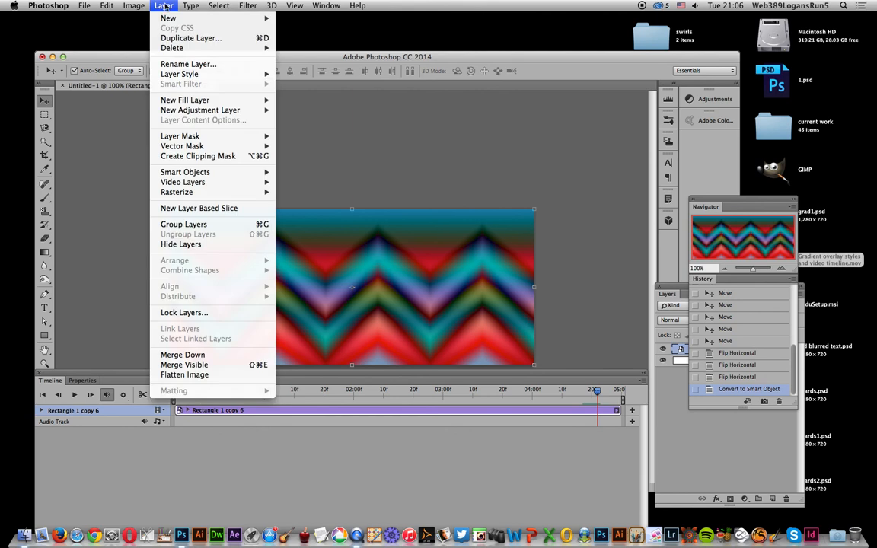
click(183, 39)
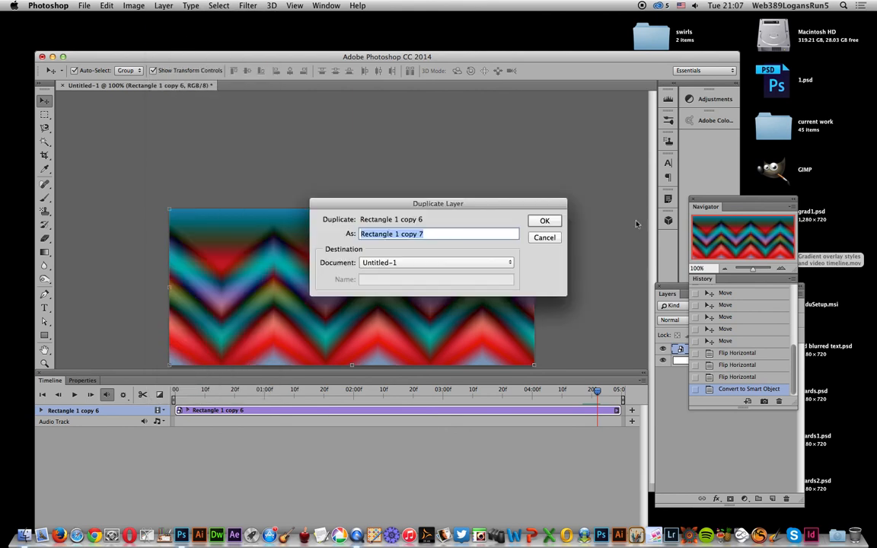
click(553, 225)
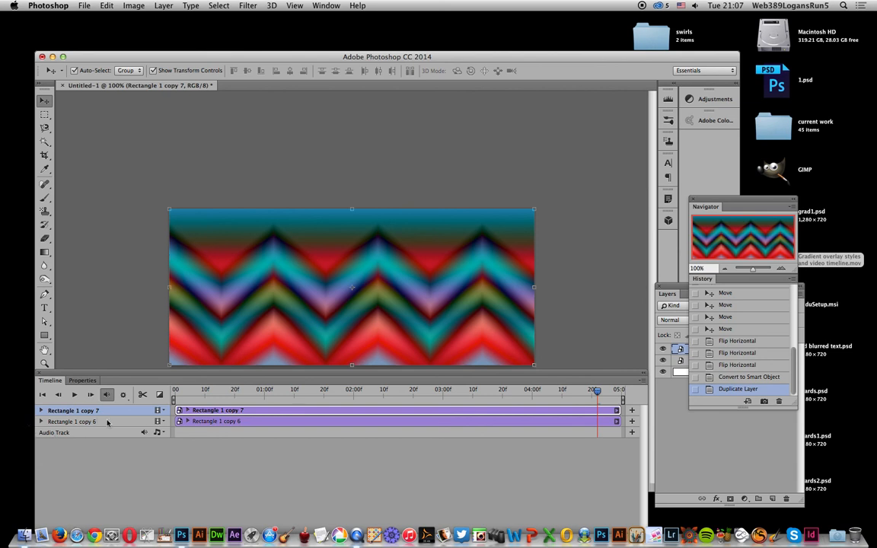
Flip the duplicated zigzag smart object vertically on the canvas.
click(325, 160)
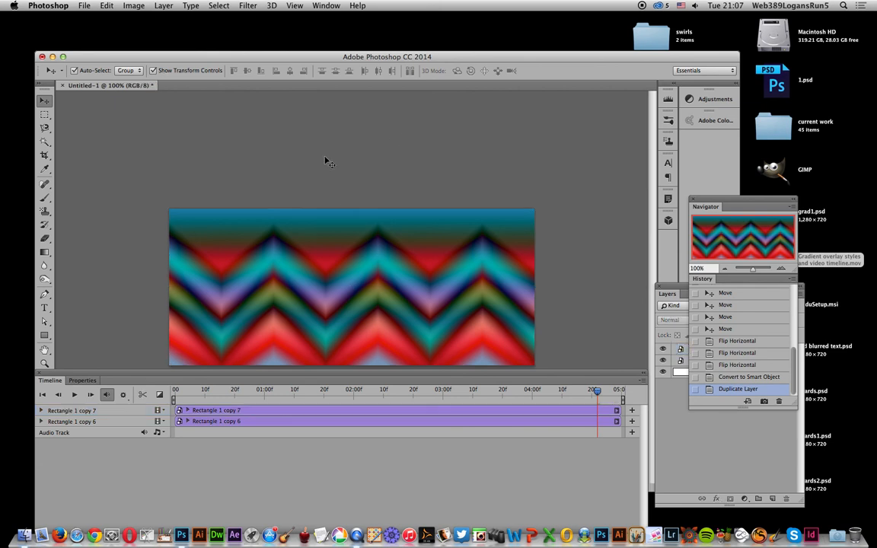
click(364, 260)
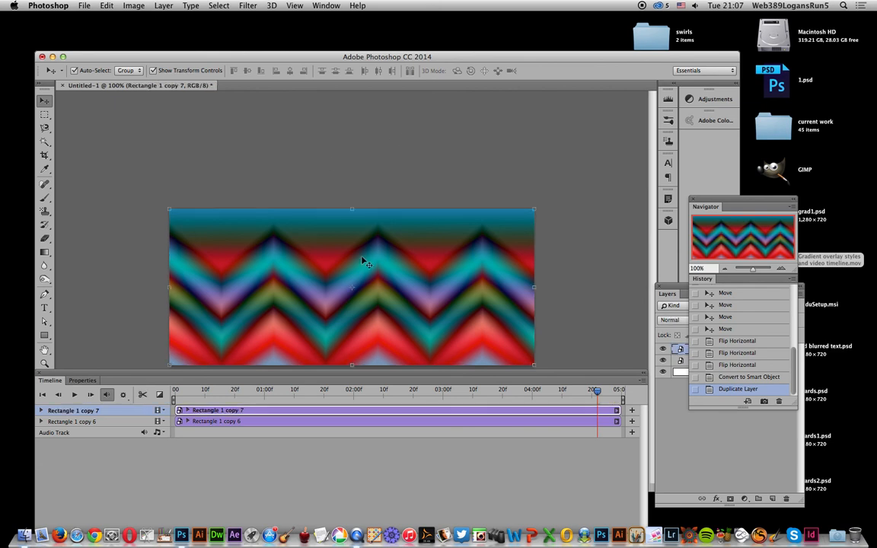
click(105, 5)
mouse_move(121, 227)
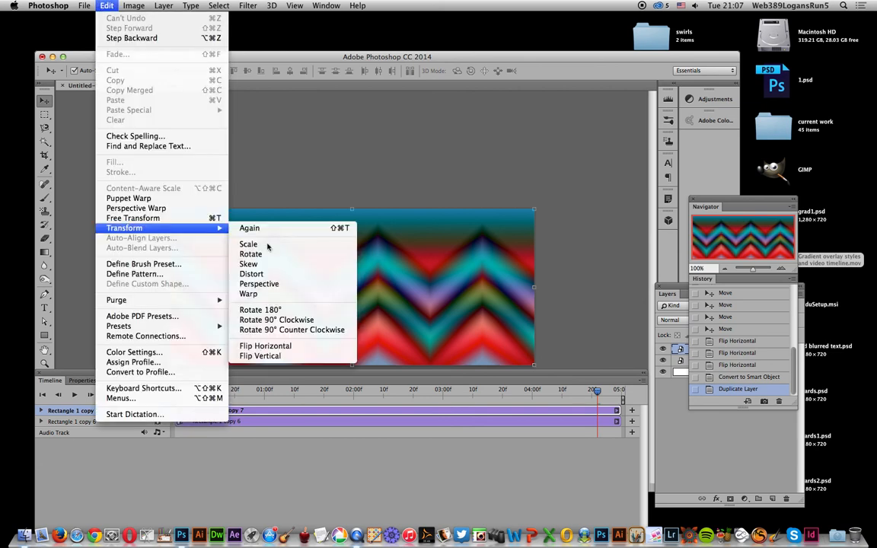
click(267, 356)
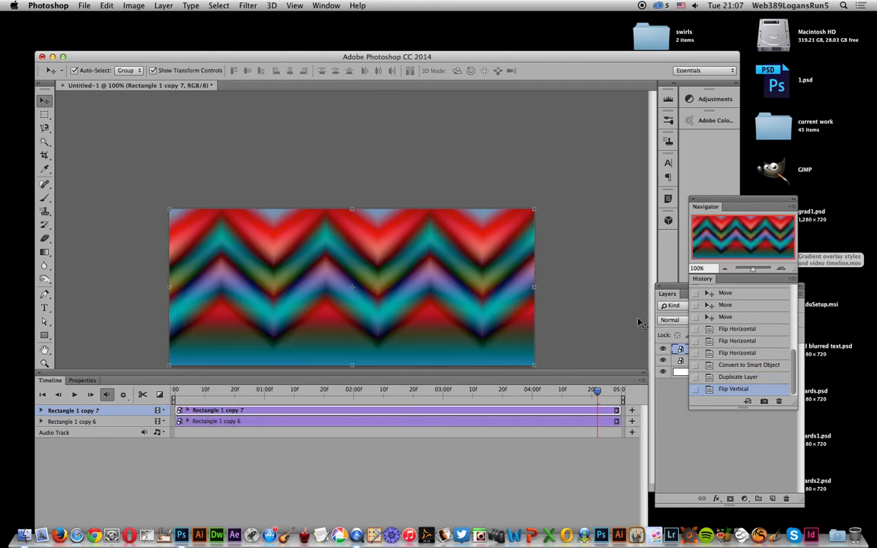
Try the Overlay, Difference and Lighten blend modes on the flipped zigzag copy.
click(668, 388)
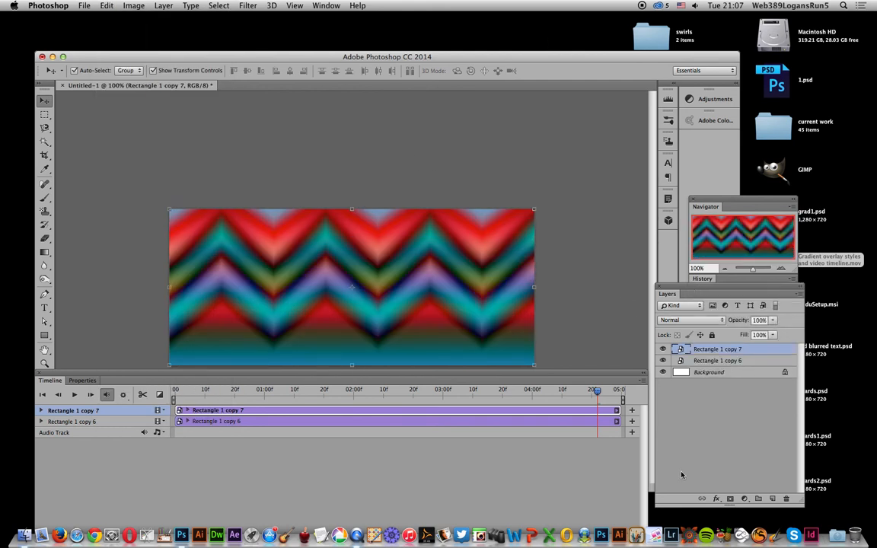
click(711, 350)
click(689, 319)
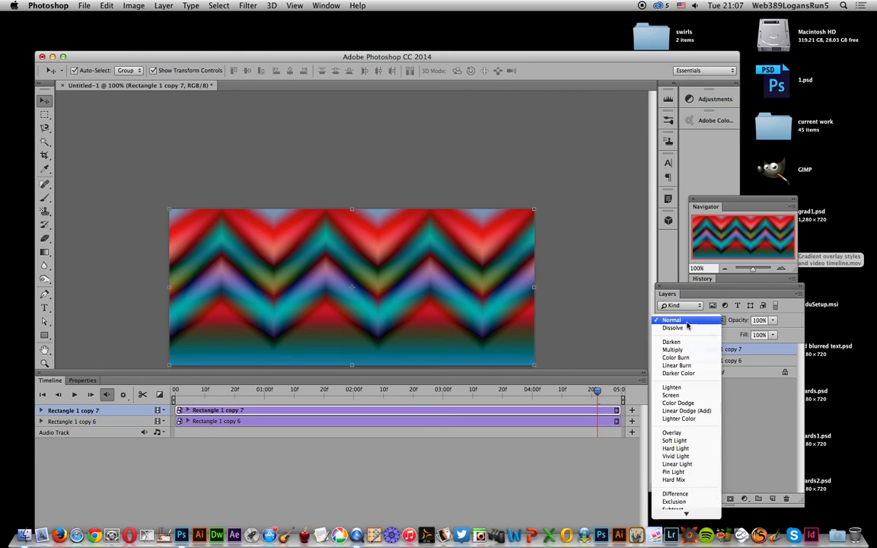
click(671, 433)
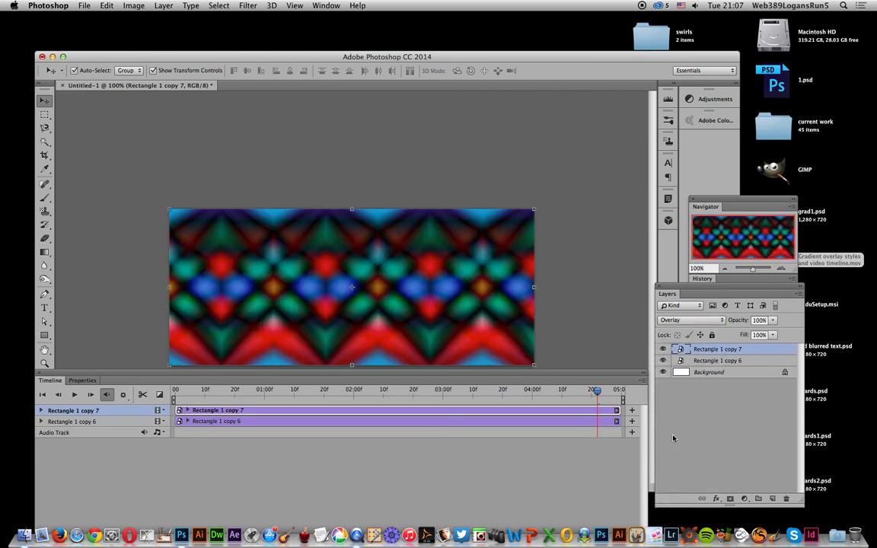
click(689, 320)
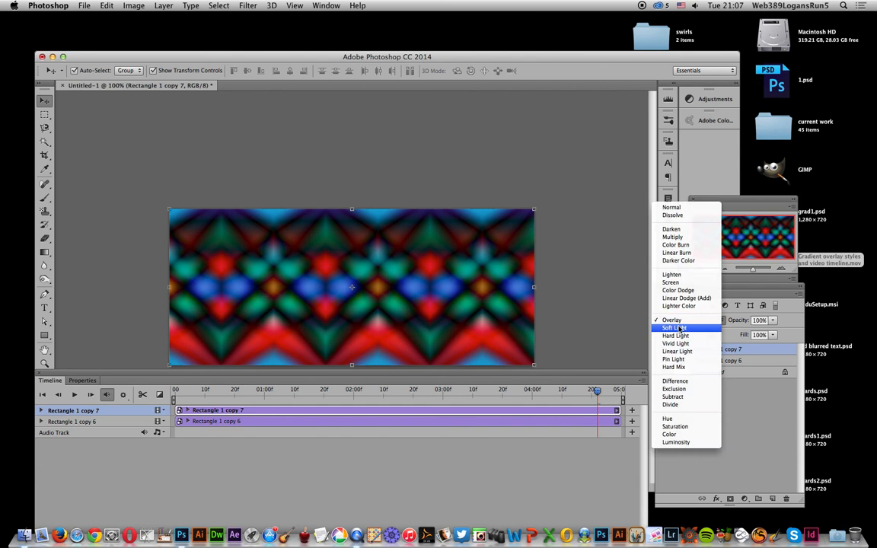
click(674, 382)
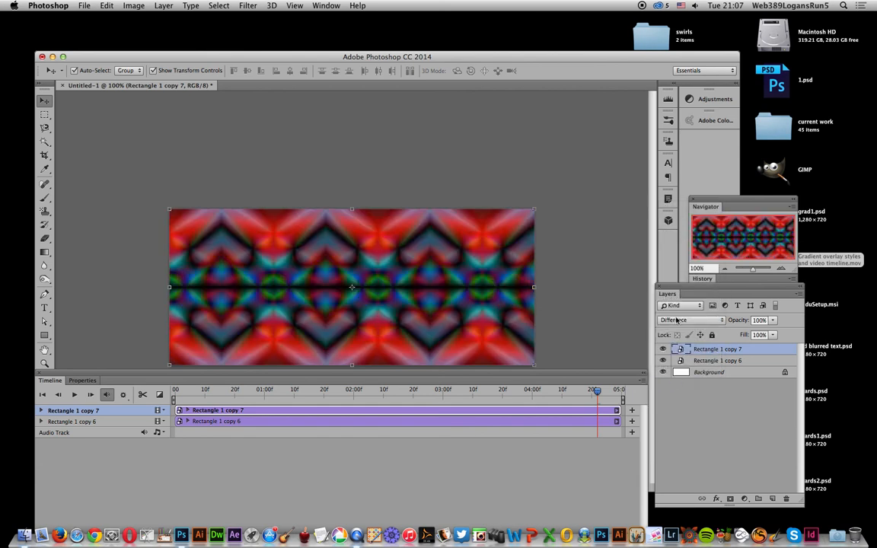
click(677, 321)
click(676, 215)
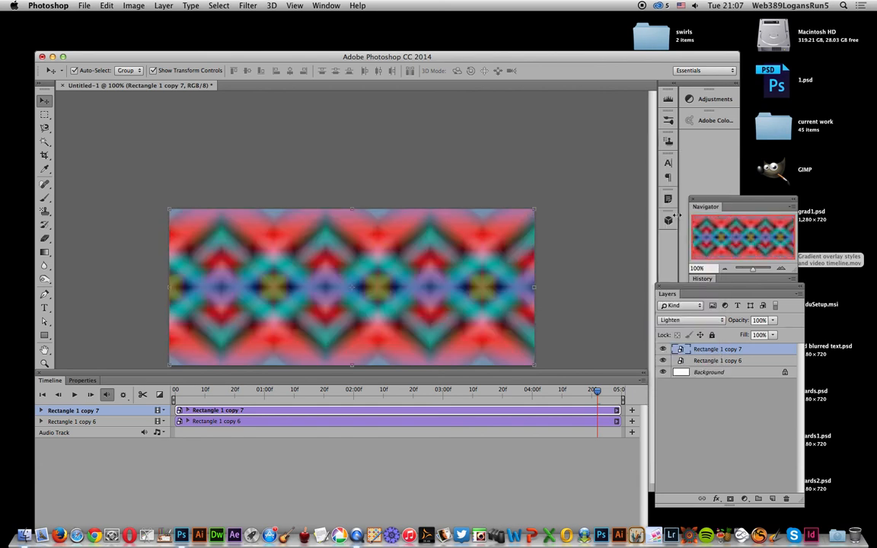
Set the flipped copy's blend mode to Difference and briefly play the blended animation.
click(677, 321)
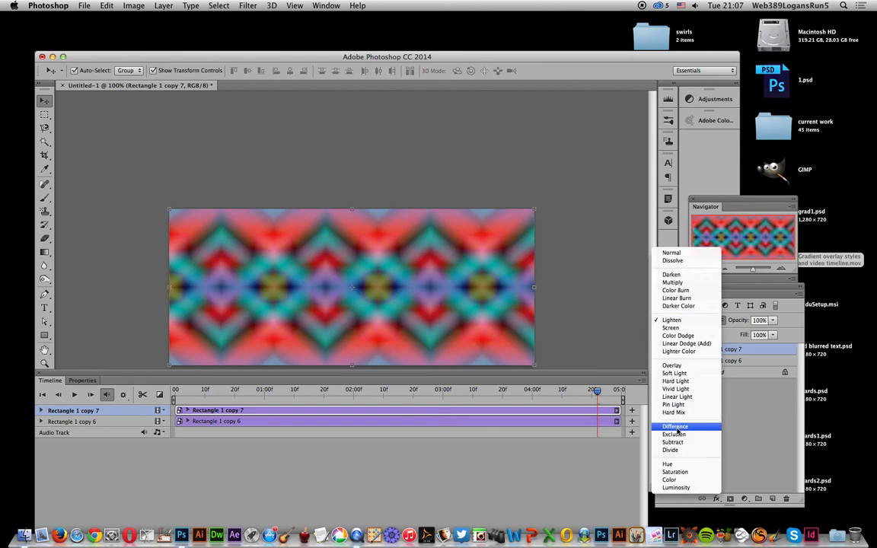
click(680, 423)
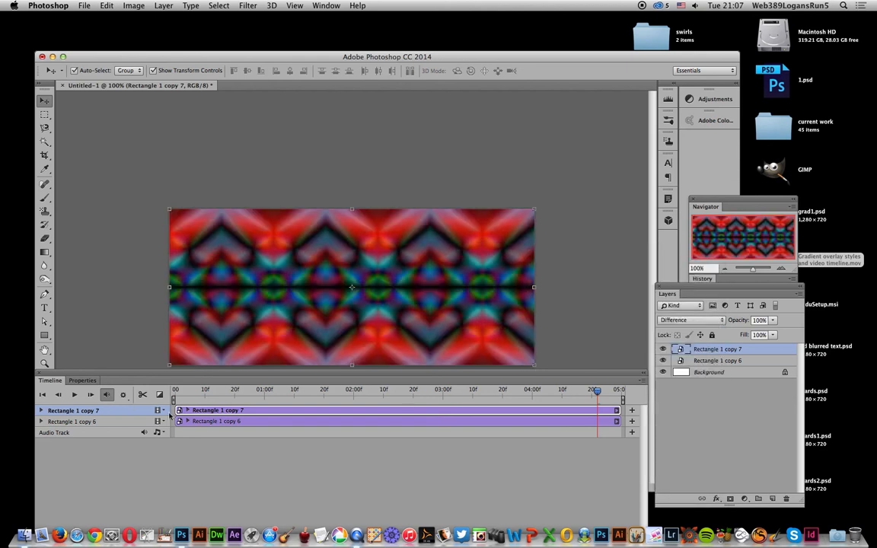
click(73, 396)
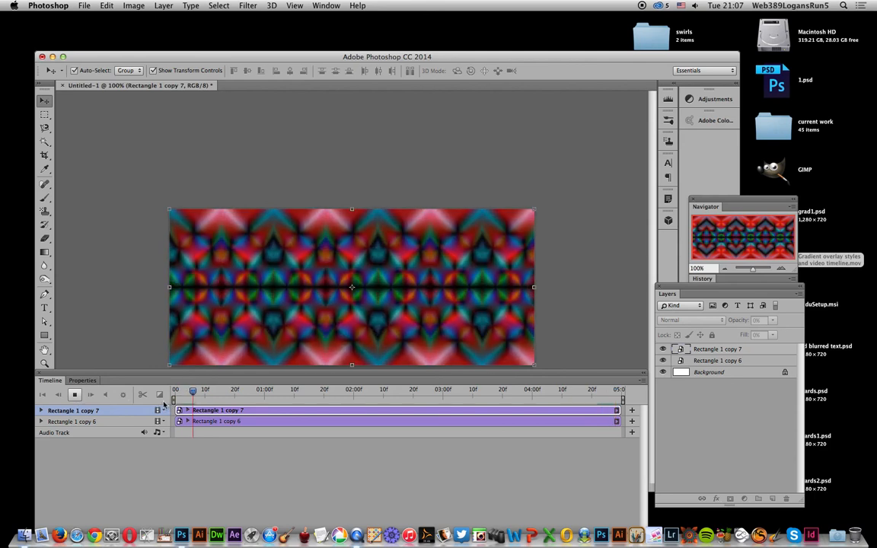
click(75, 395)
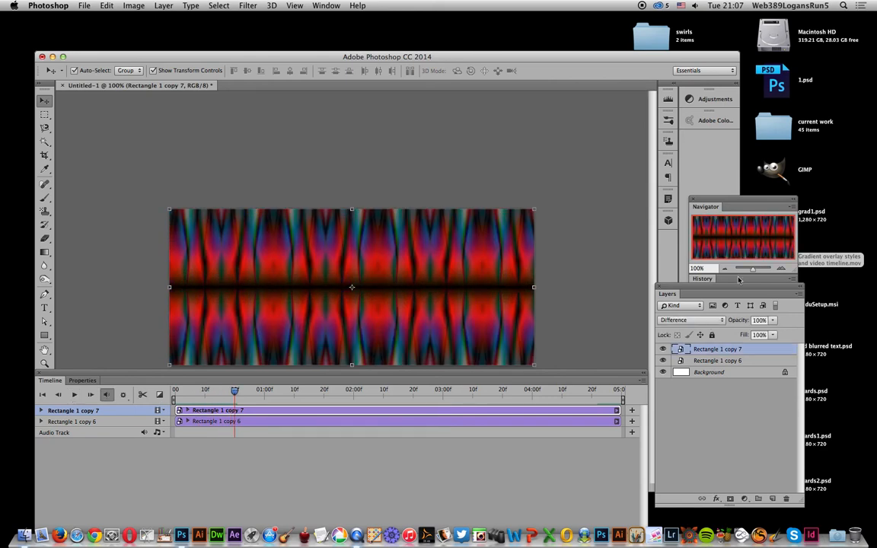
Open the flipped smart object's contents, drill into its uppermost rectangle smart object and open the Gradient Overlay settings.
double_click(680, 351)
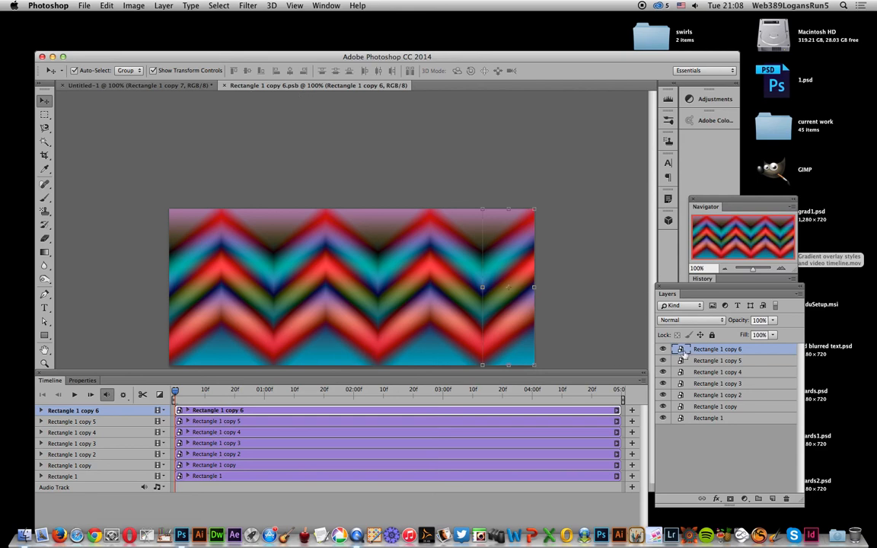
double_click(681, 352)
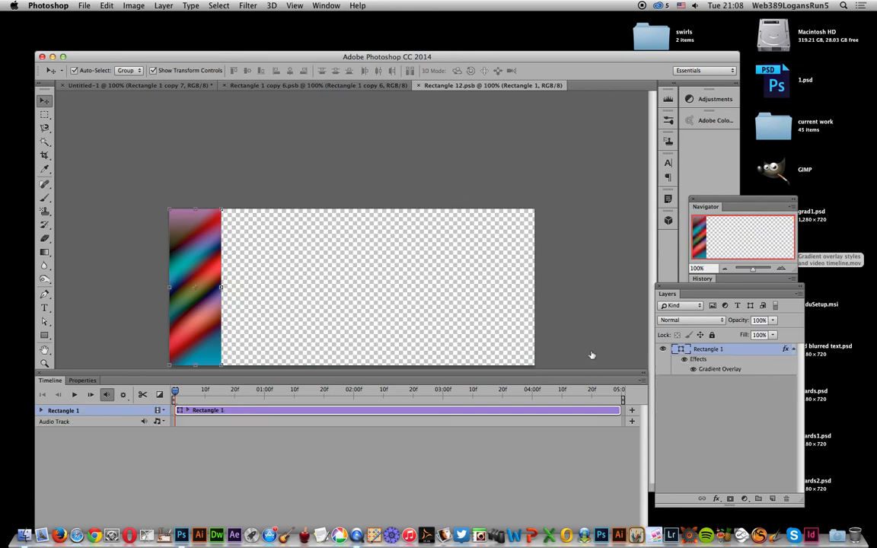
double_click(719, 369)
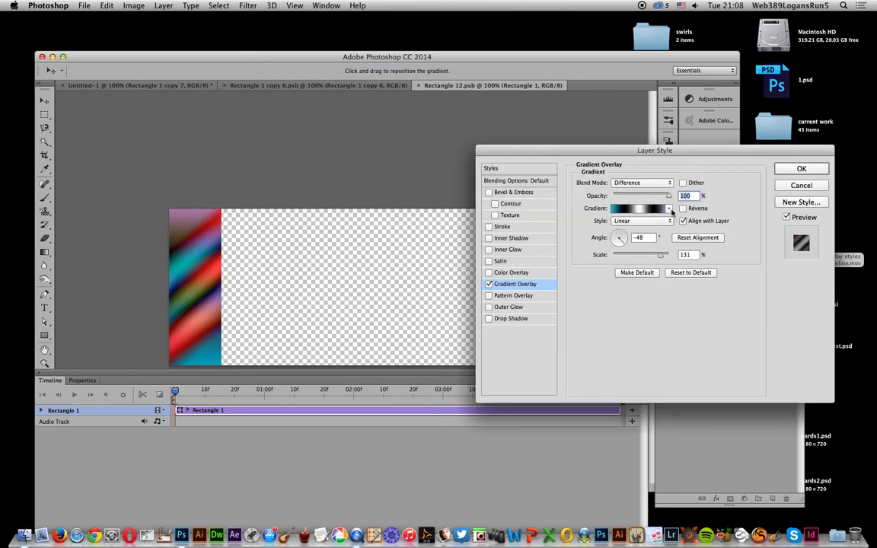
Open the overlay's gradient for editing and load the Magenta, Green, Yellow preset.
click(669, 210)
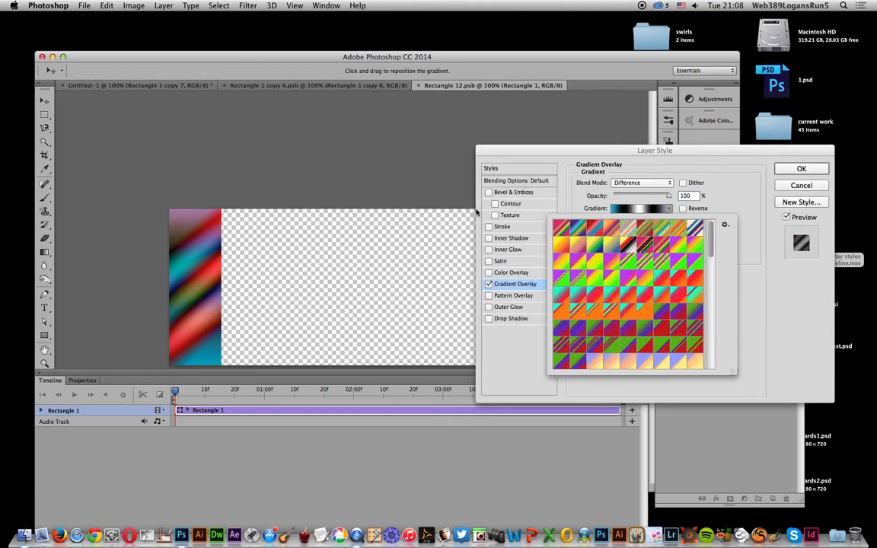
click(734, 162)
click(669, 210)
click(641, 211)
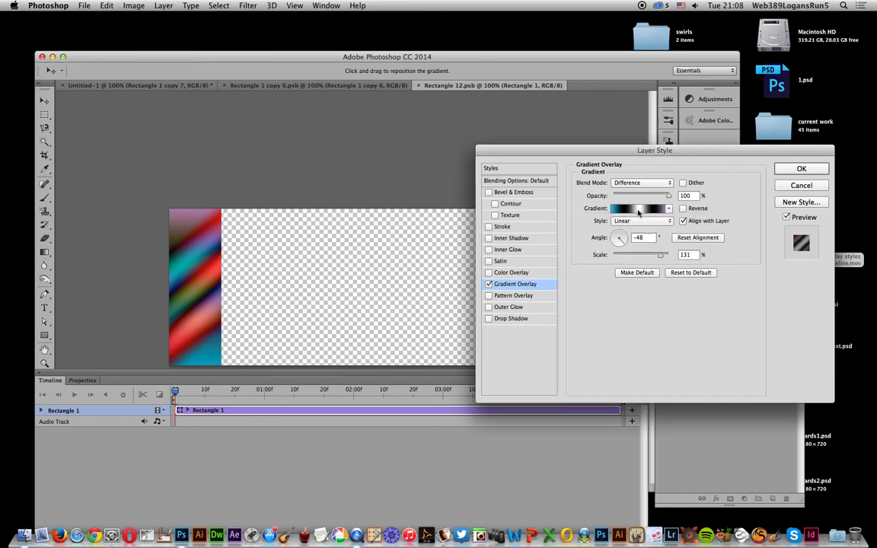
click(639, 210)
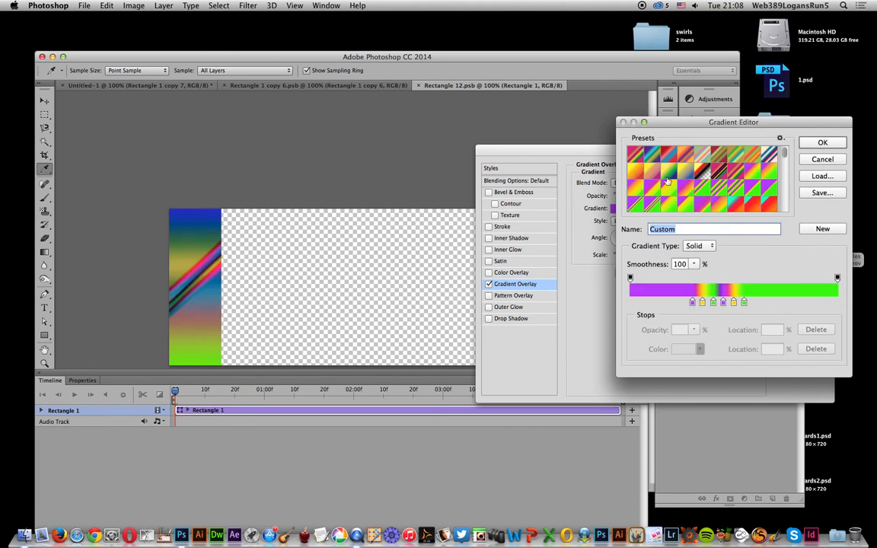
click(636, 163)
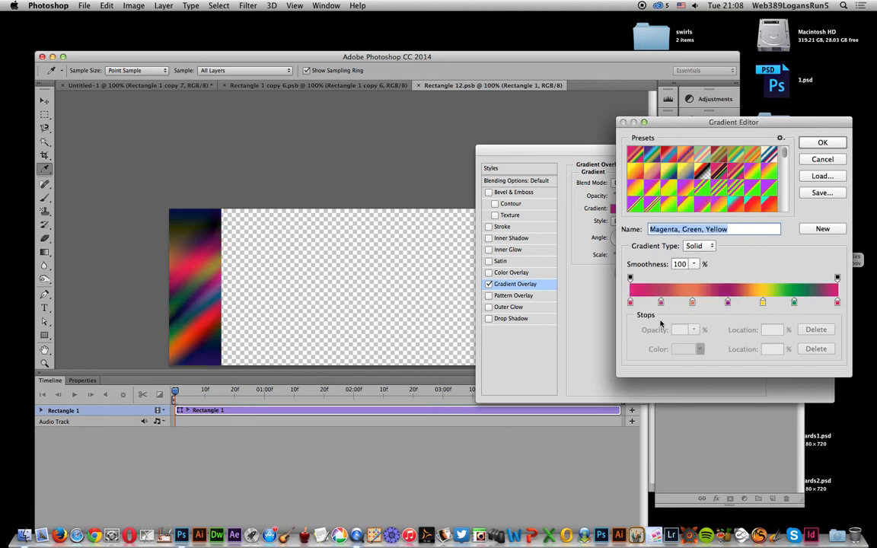
Add four black colour stops between the existing gradient stops, including ones at 38% and 86%.
click(648, 303)
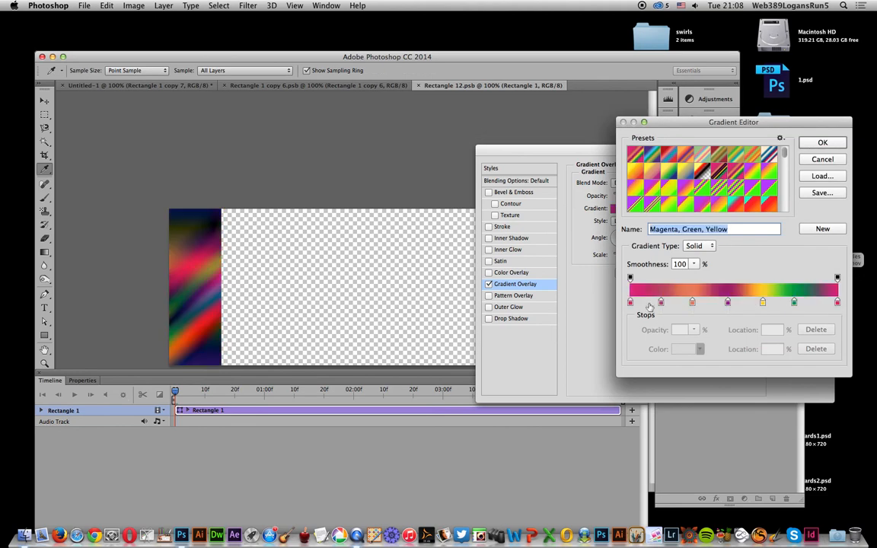
click(708, 303)
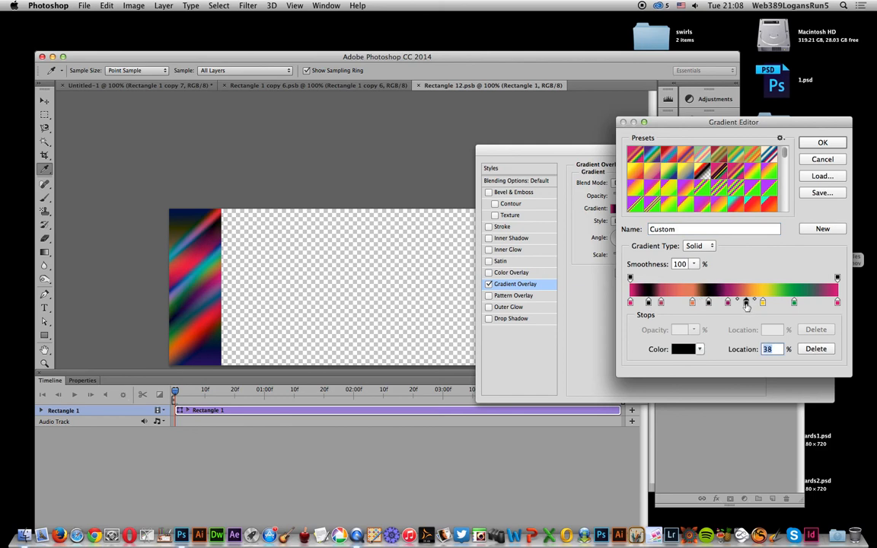
click(746, 303)
click(809, 303)
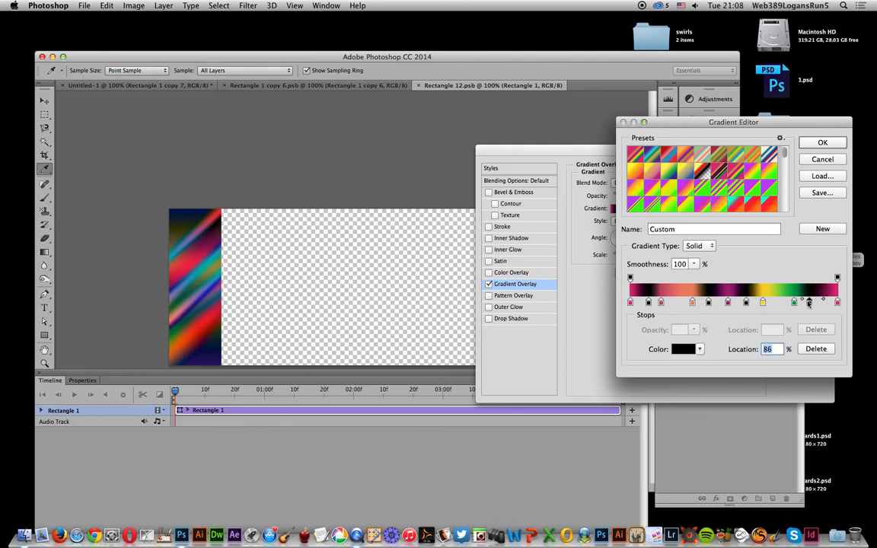
Move the gradient's orange stop to 27% and recolour it to the brighter orange ff4b00.
click(692, 302)
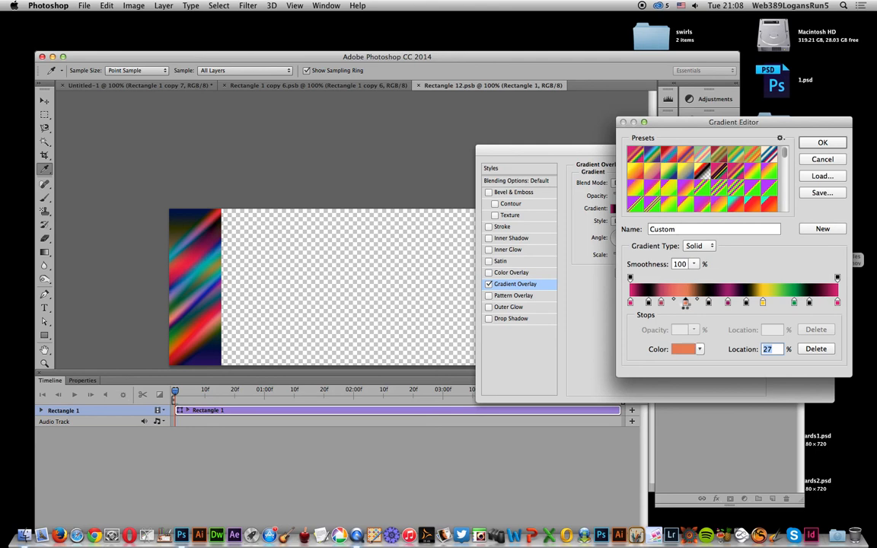
double_click(686, 303)
drag(437, 133, 470, 95)
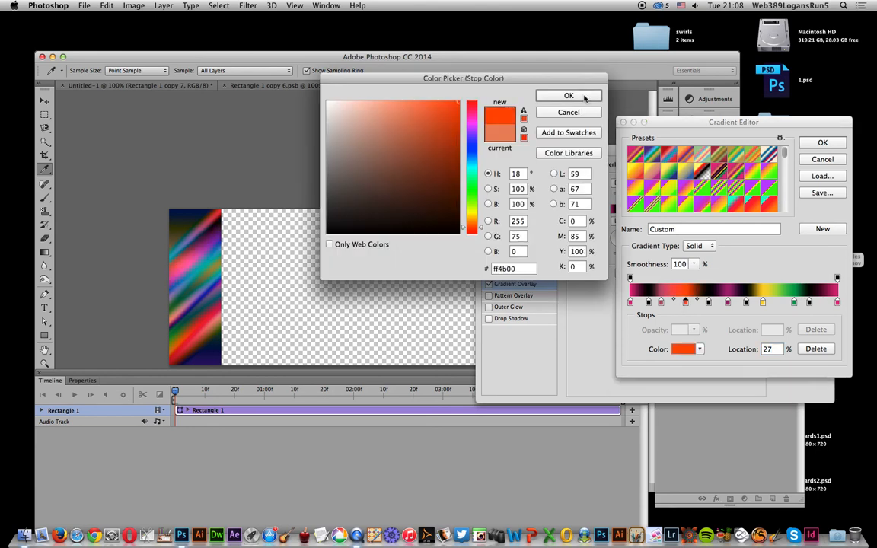
click(583, 96)
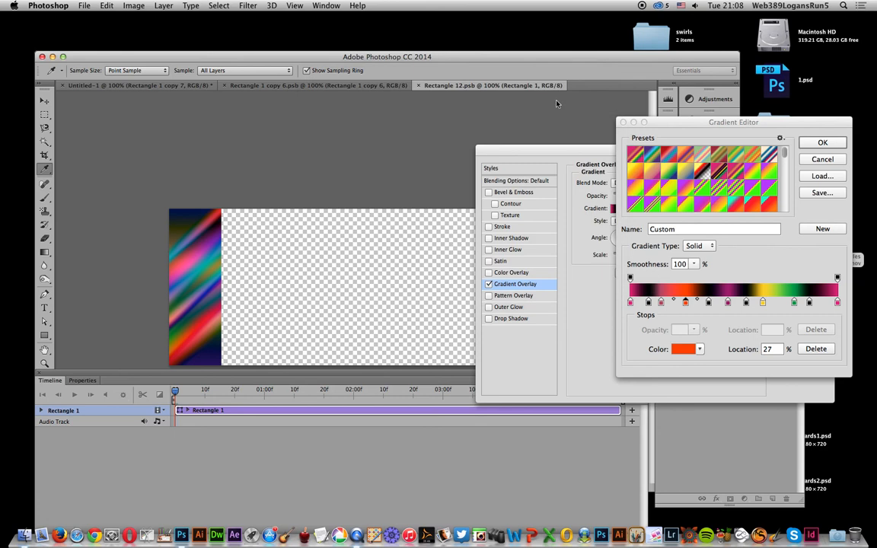
Apply the edited gradient overlay to the rectangle, then save and close Rectangle 12.psb.
click(824, 145)
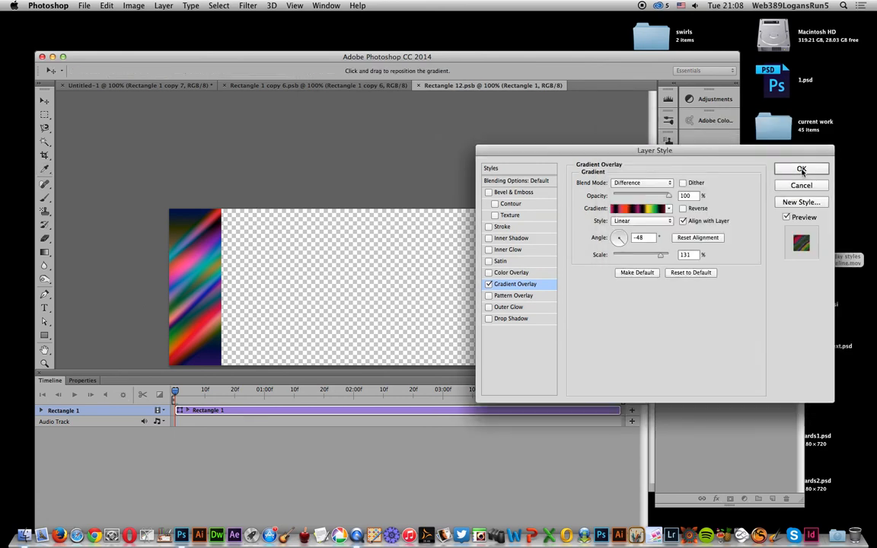
click(802, 169)
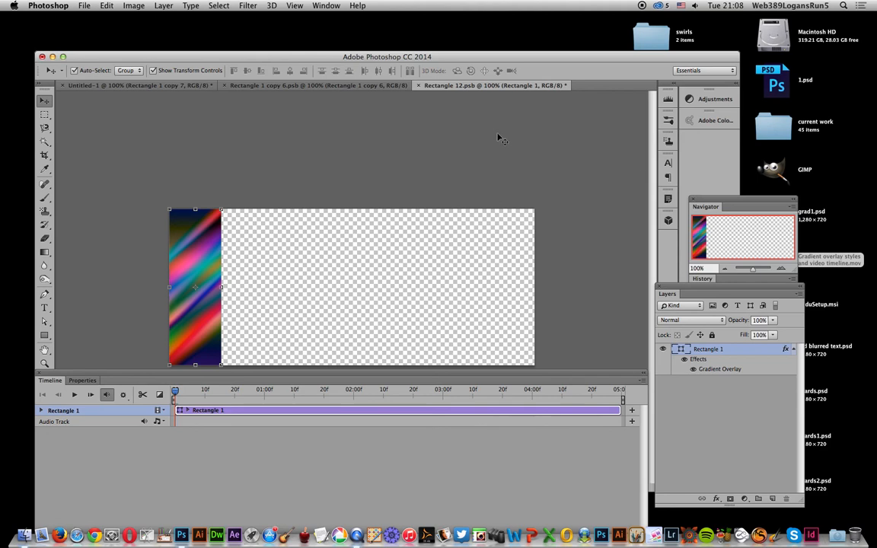
click(419, 86)
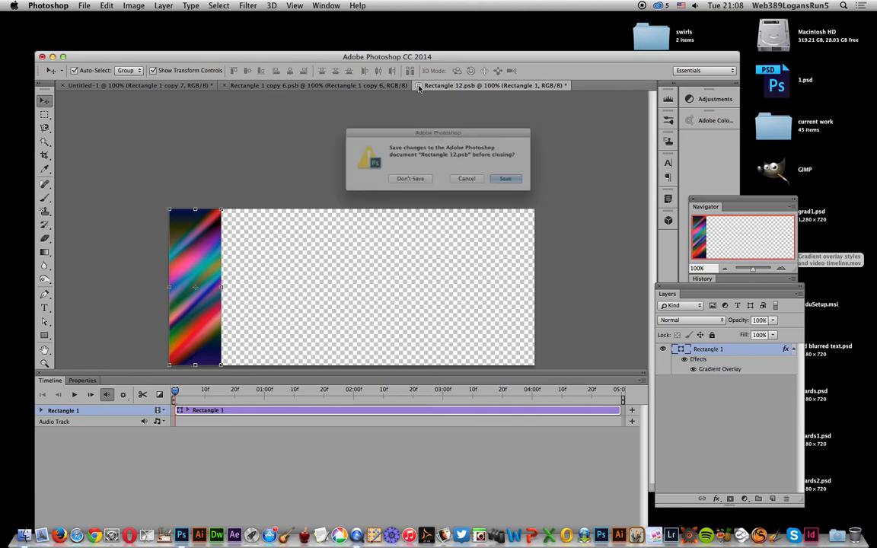
click(526, 187)
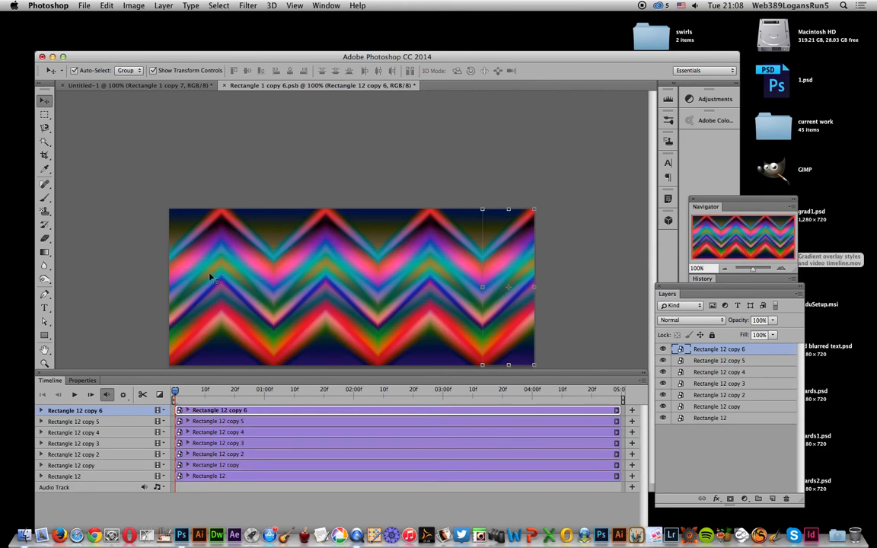
Preview the zigzag animation through to the end of the timeline and expand the animation properties of Rectangle 12 copy 6.
drag(175, 393, 615, 389)
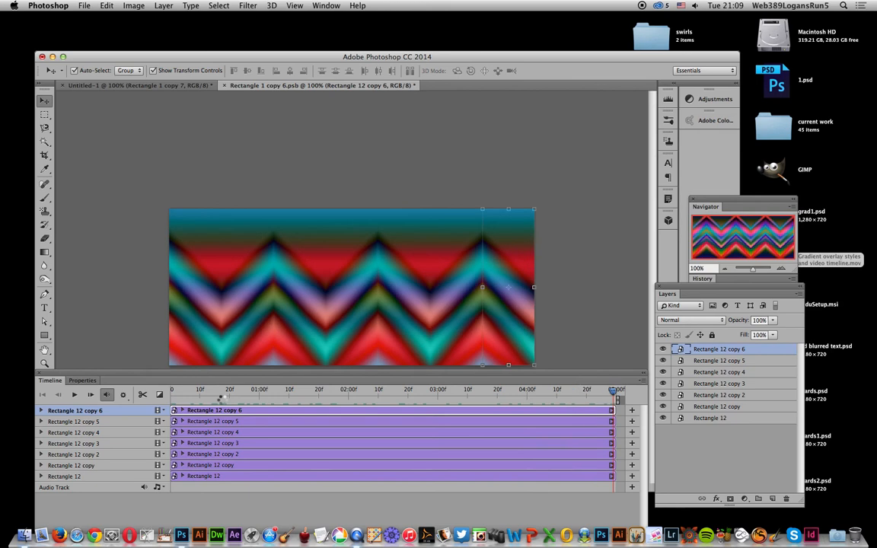
click(183, 411)
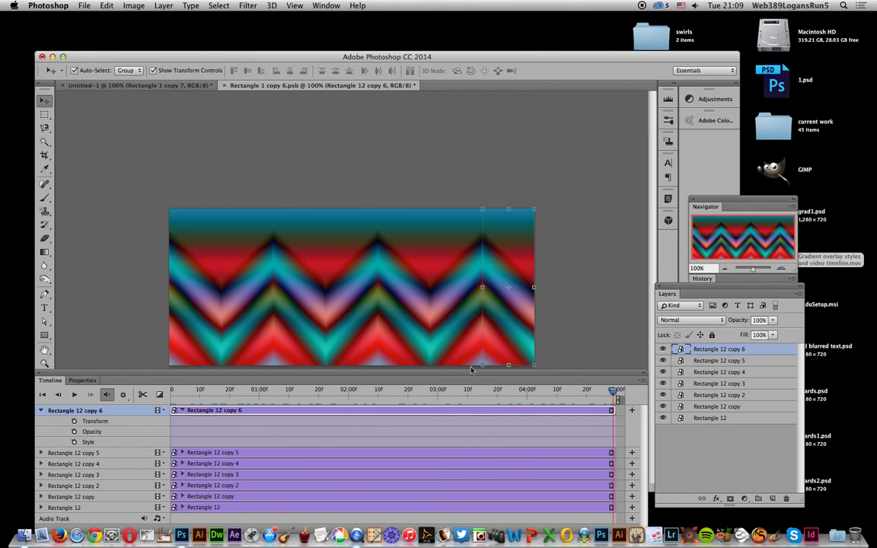
Open the nested Rectangle 12 smart object, inspect its Gradient Overlay settings, and close it without making changes.
double_click(680, 349)
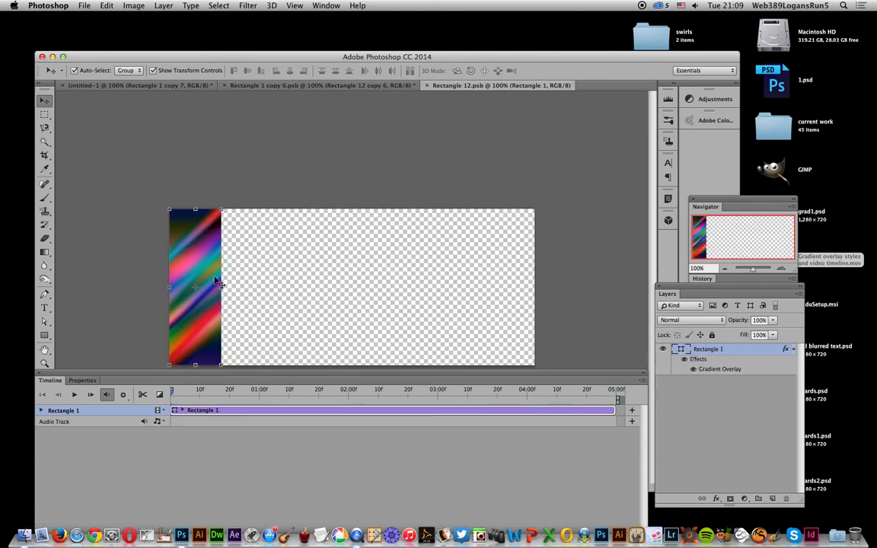
double_click(719, 369)
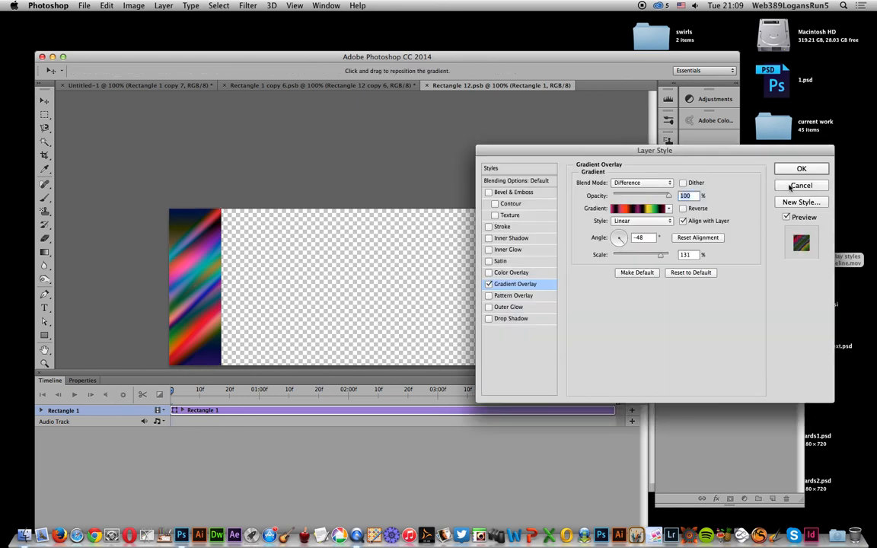
click(792, 186)
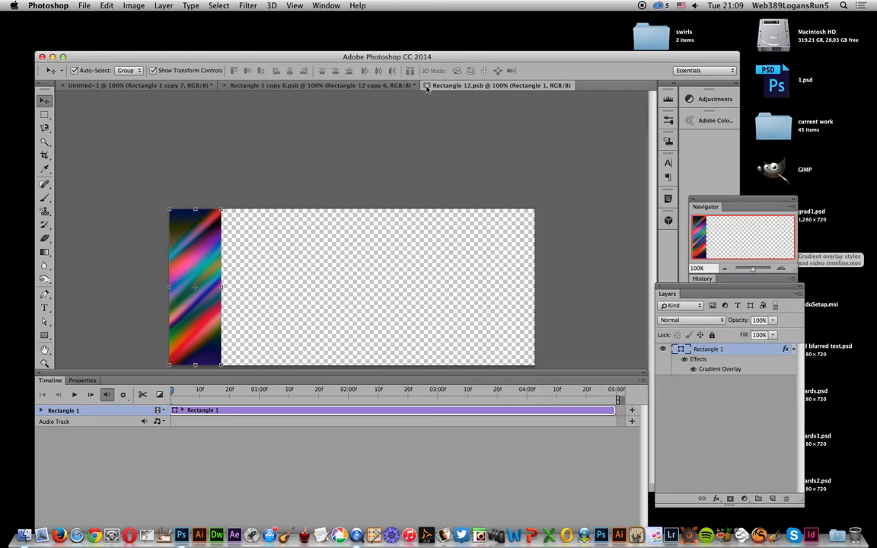
click(426, 86)
Save and close Rectangle 1 copy 6.psb, and preview the Difference-blended animation in the main document, stopping at about 01:00f.
click(224, 86)
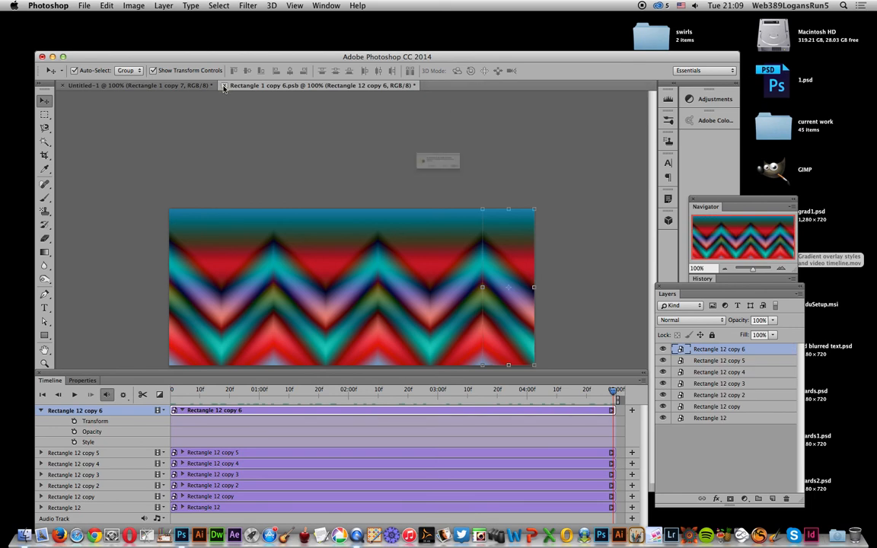
click(524, 187)
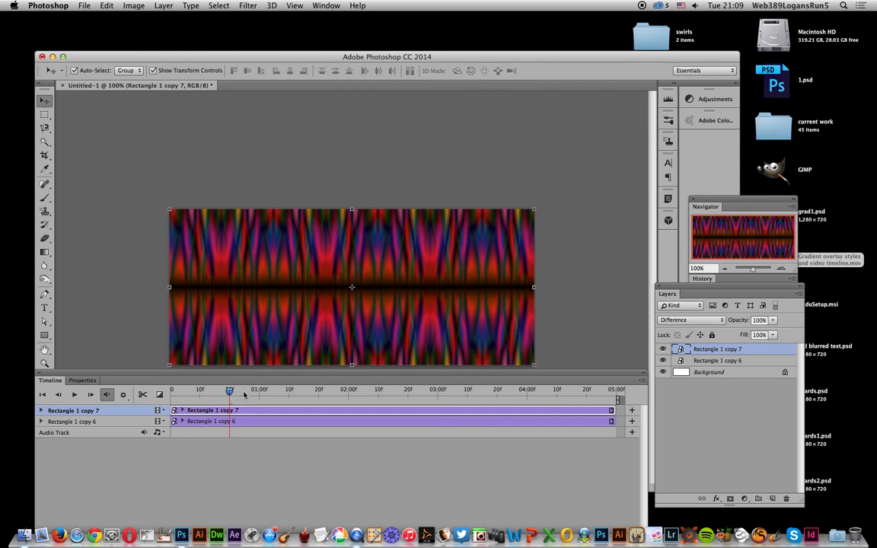
drag(244, 395, 352, 356)
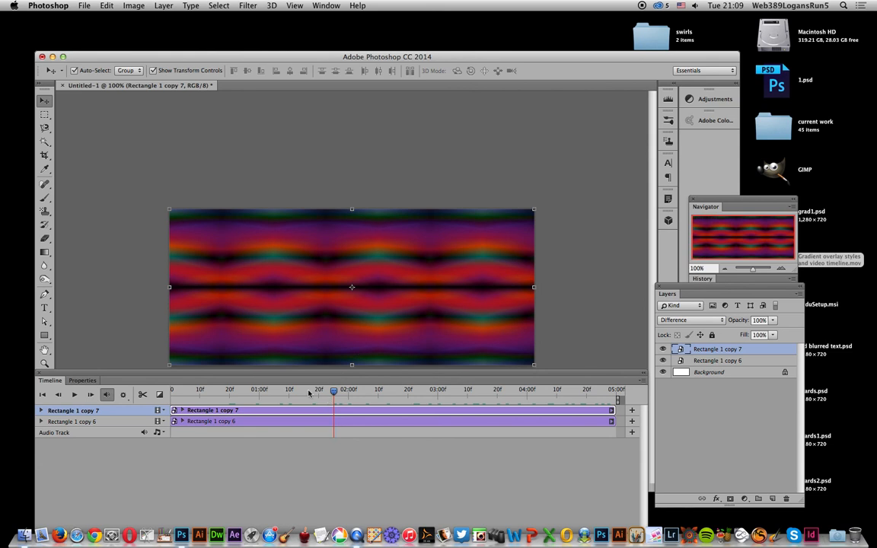
drag(309, 391, 262, 387)
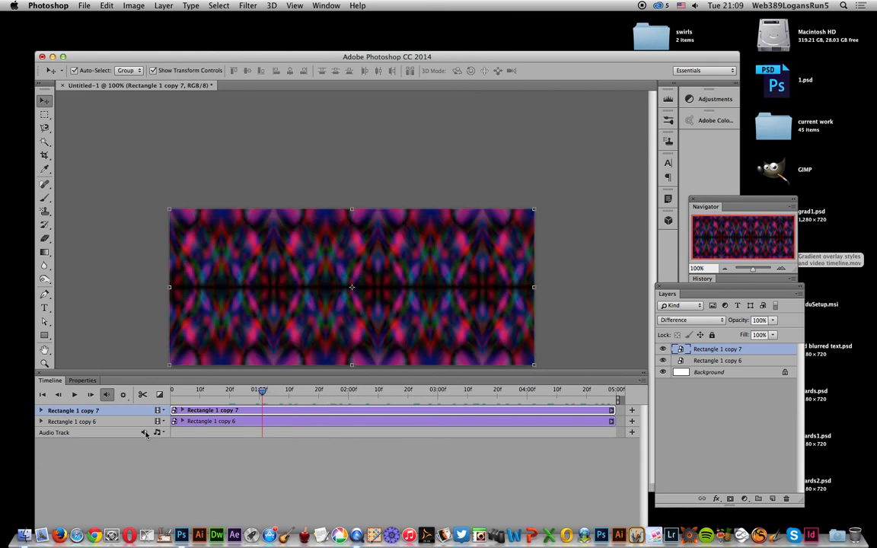
Deselect the layers and add a Photo Filter adjustment layer with Normal mode and 100% opacity above both smart objects.
click(156, 185)
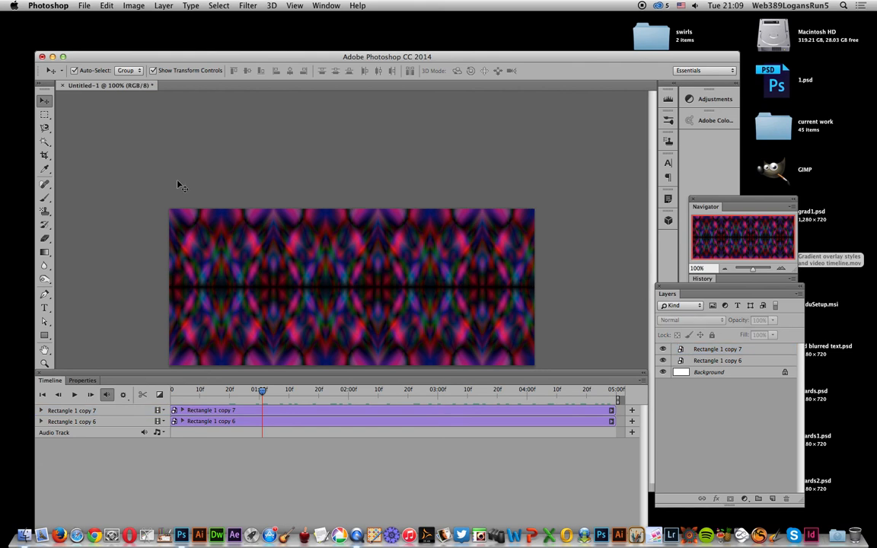
click(164, 6)
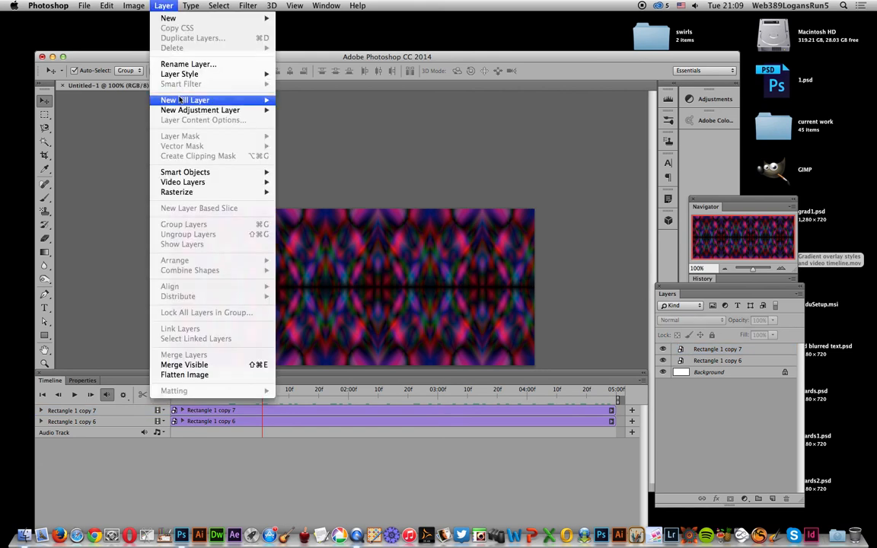
mouse_move(229, 109)
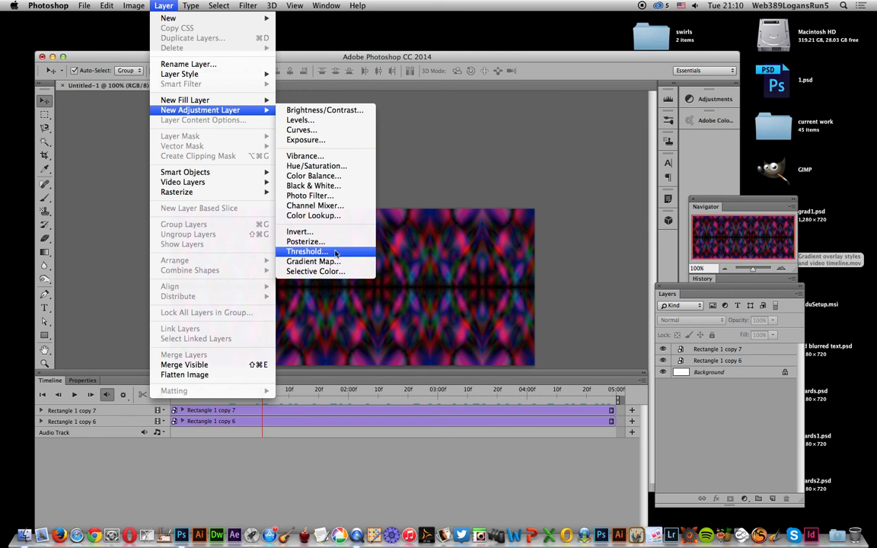
click(327, 197)
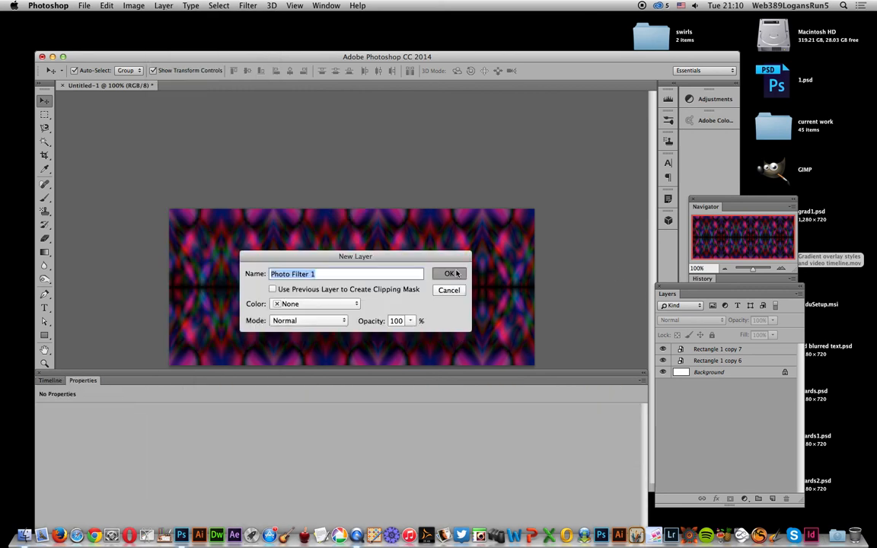
click(455, 273)
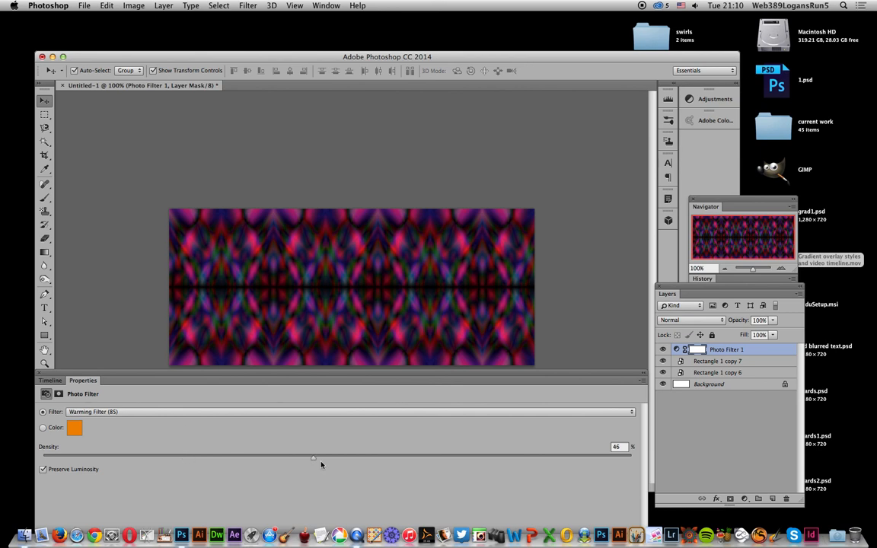
Set the photo filter to its orange custom colour with a density of 96%, and return to the timeline.
drag(385, 463, 514, 469)
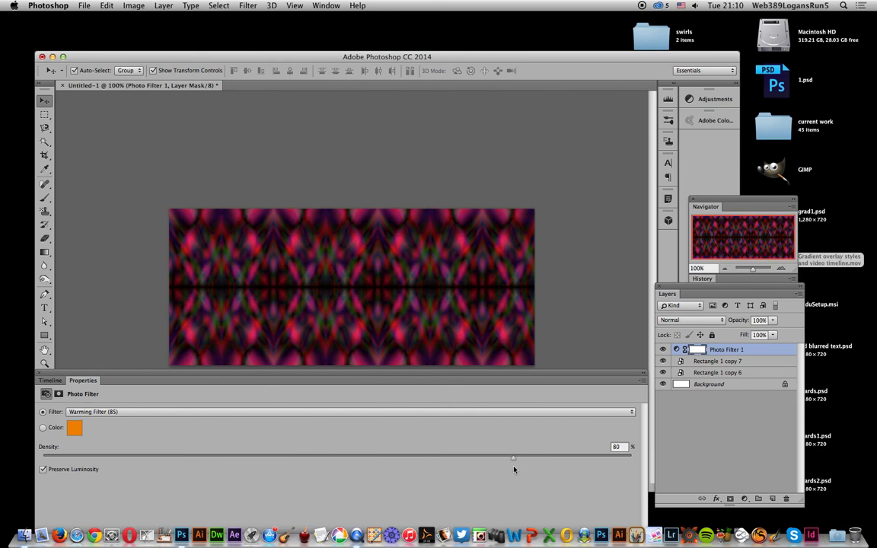
click(43, 428)
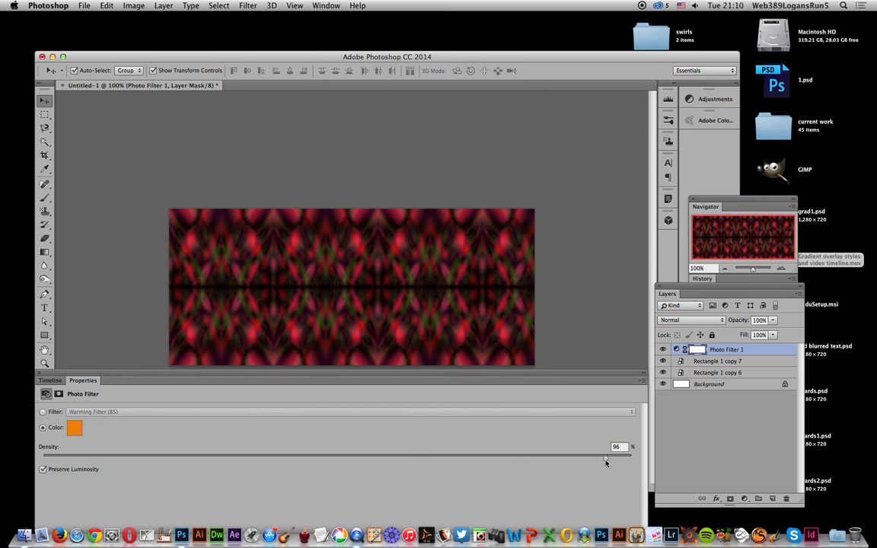
click(50, 380)
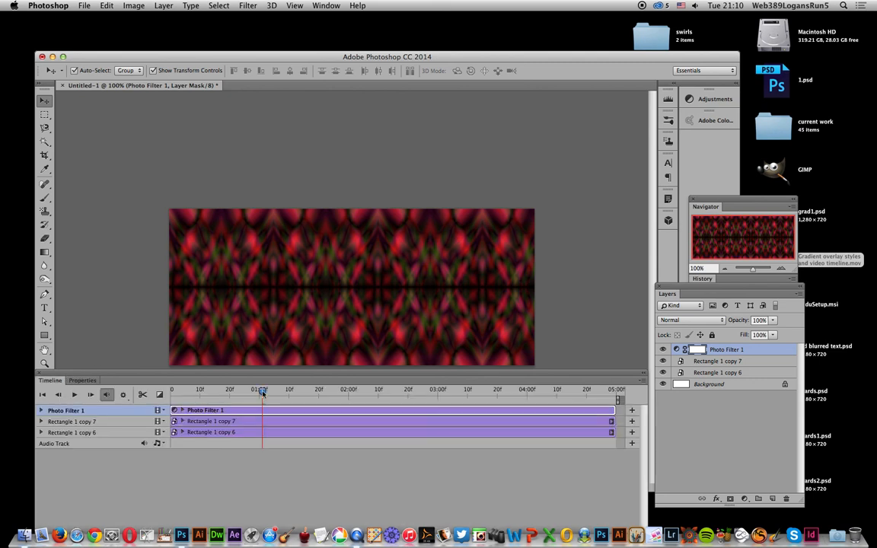